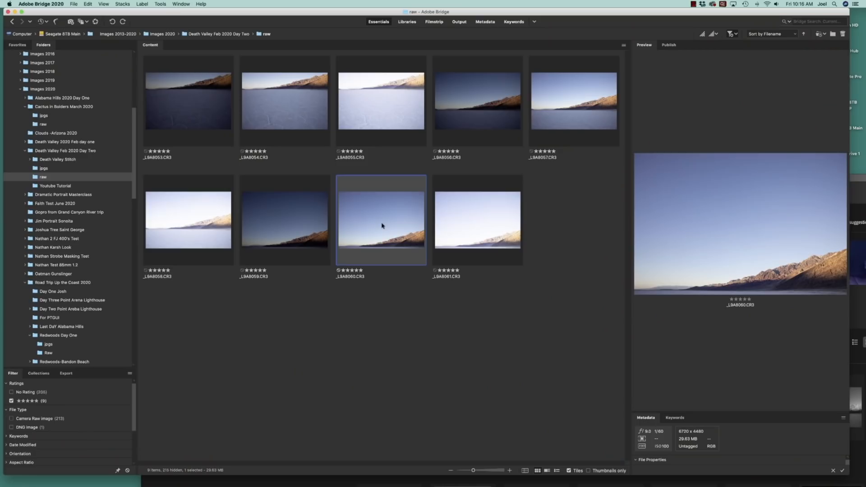
Open _L9A8060.CR3 in Camera Raw and convert it to black and white with Blues at -100 in the B&W Mixer.
{"action": "key", "text": "super+r"}
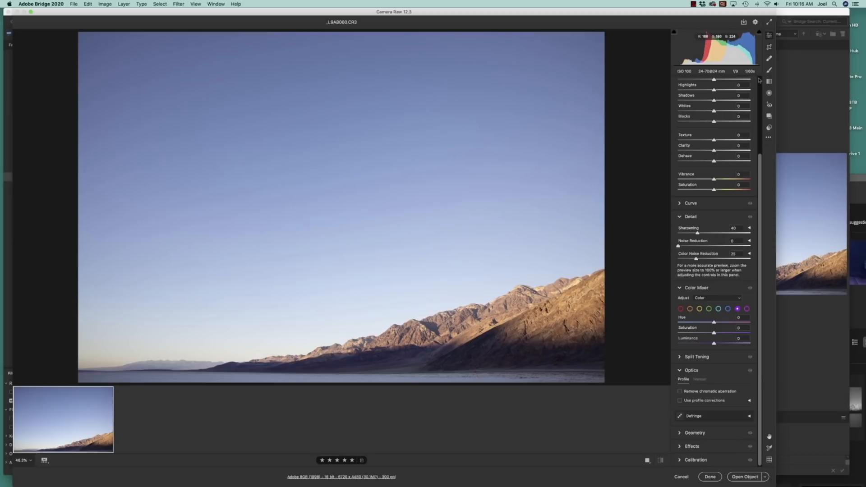
{"action": "scroll", "coordinate": [757, 80], "scroll_direction": "up", "scroll_amount": 5}
{"action": "left_click", "coordinate": [743, 83]}
{"action": "scroll", "coordinate": [748, 108], "scroll_direction": "down", "scroll_amount": 3}
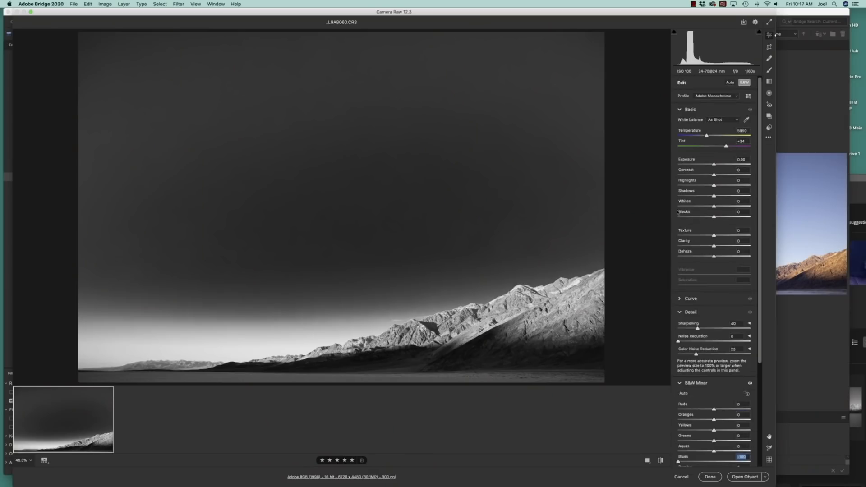
Try a strong negative Highlights adjustment on the black-and-white photo and reset Highlights to 0.
{"action": "left_click", "coordinate": [680, 186]}
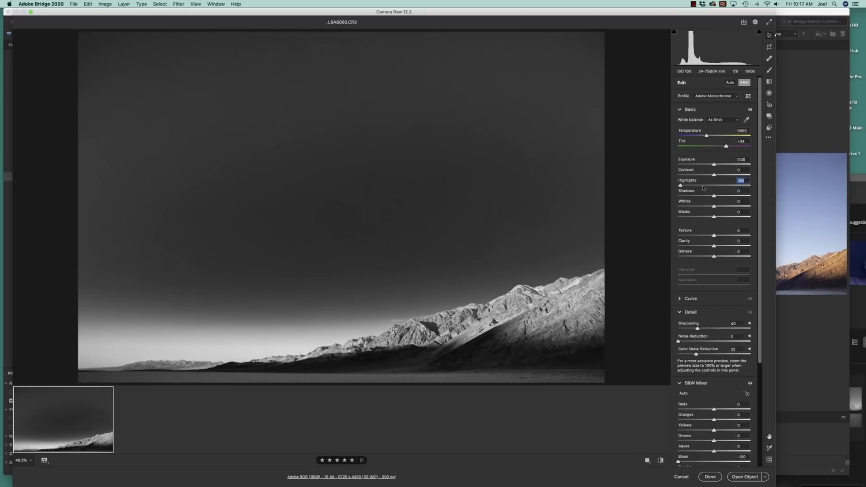
{"action": "left_click", "coordinate": [717, 186]}
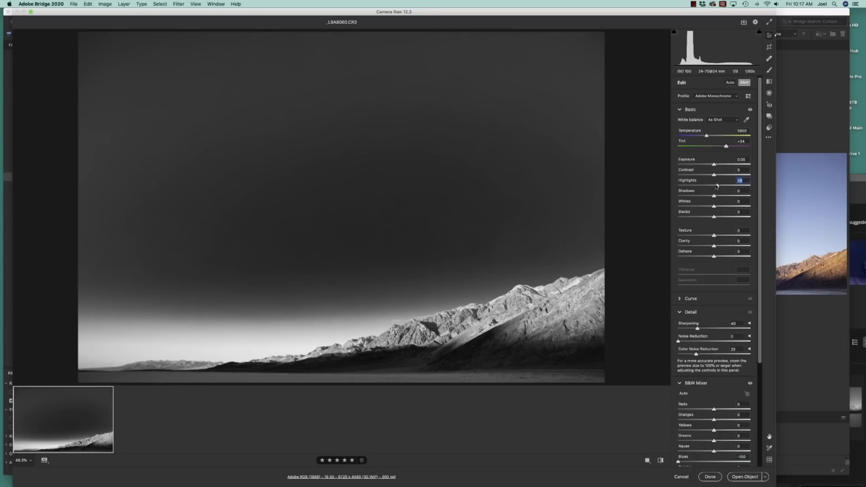
{"action": "double_click", "coordinate": [717, 185]}
Open the black-and-white _L9A8060 photo in Photoshop as a smart object.
{"action": "scroll", "coordinate": [701, 243], "scroll_direction": "down", "scroll_amount": 5}
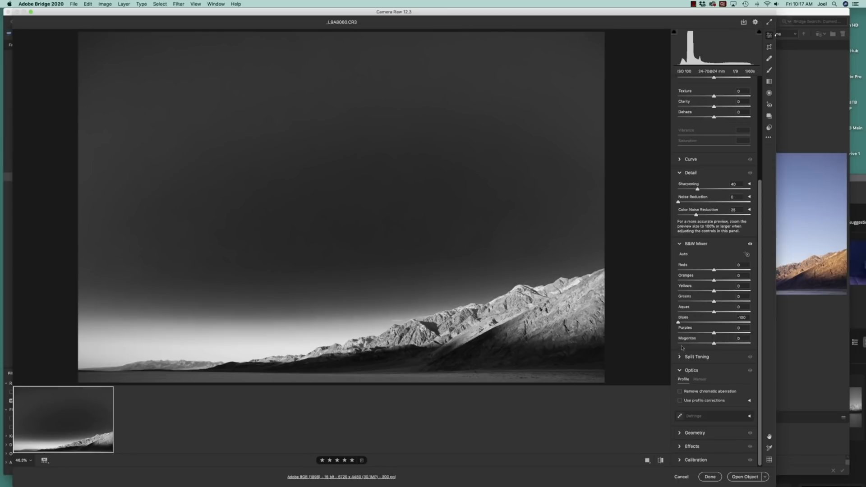
{"action": "left_click", "coordinate": [744, 477]}
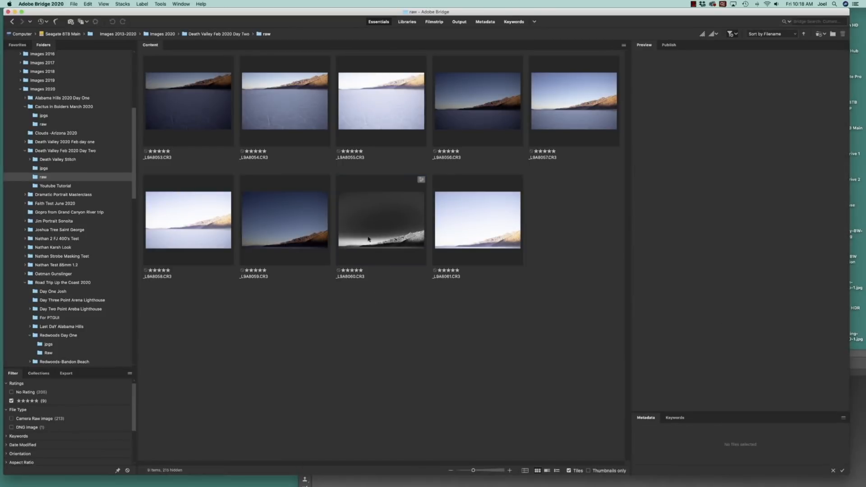
Reopen _L9A8060.CR3 from Bridge in Camera Raw, reset its settings to default and save that state.
{"action": "double_click", "coordinate": [388, 231]}
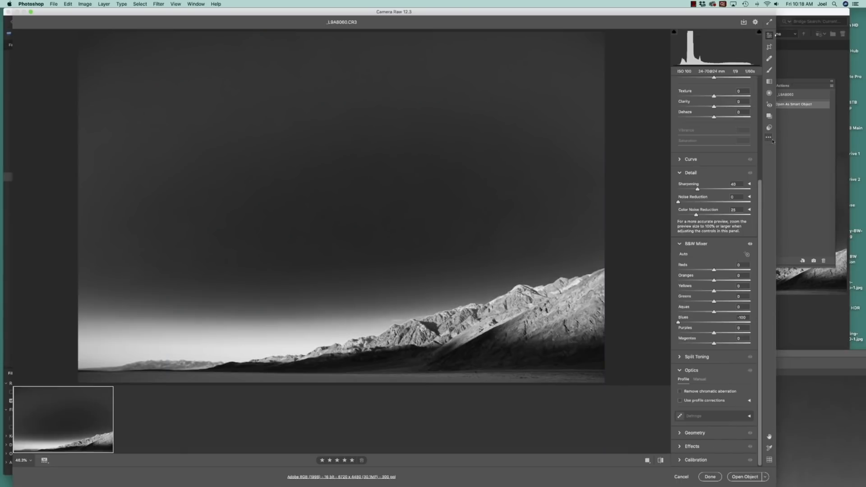
{"action": "left_click", "coordinate": [769, 137]}
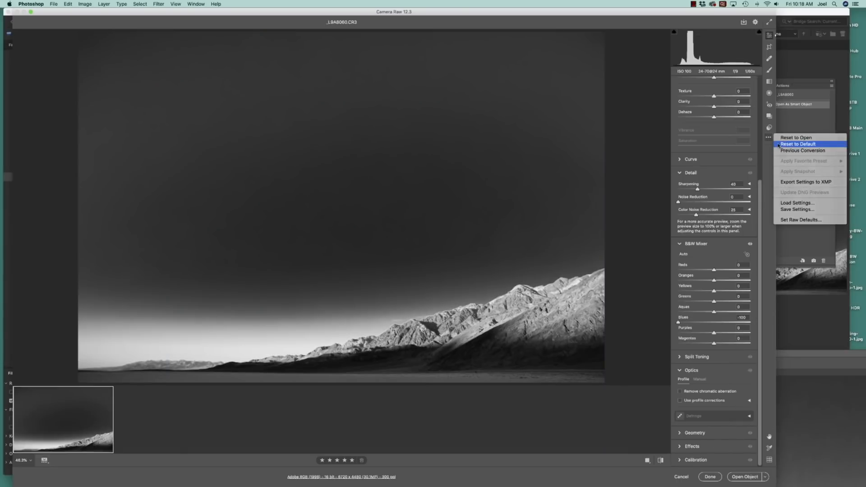
{"action": "left_click", "coordinate": [797, 144]}
{"action": "left_click", "coordinate": [712, 479]}
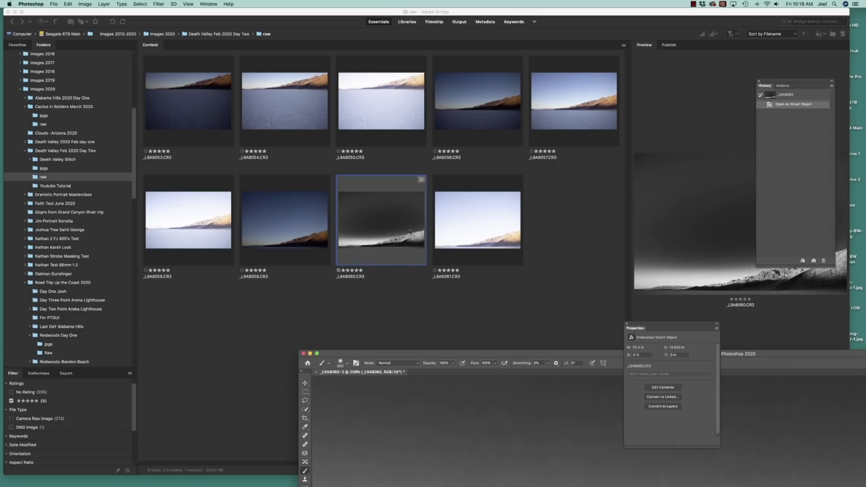
{"action": "left_click", "coordinate": [409, 279]}
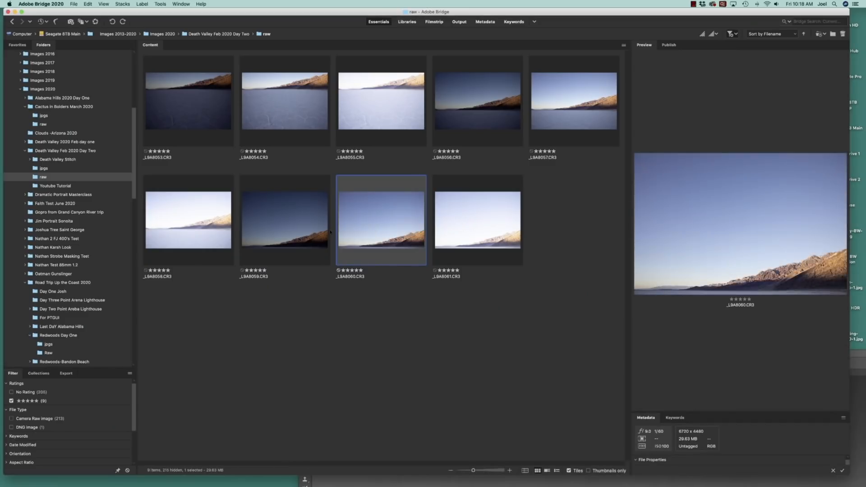
Open _L9A8059, _L9A8060 and _L9A8061 together in Camera Raw and preview an HDR merge of all three.
{"action": "left_click", "coordinate": [289, 221], "text": "super"}
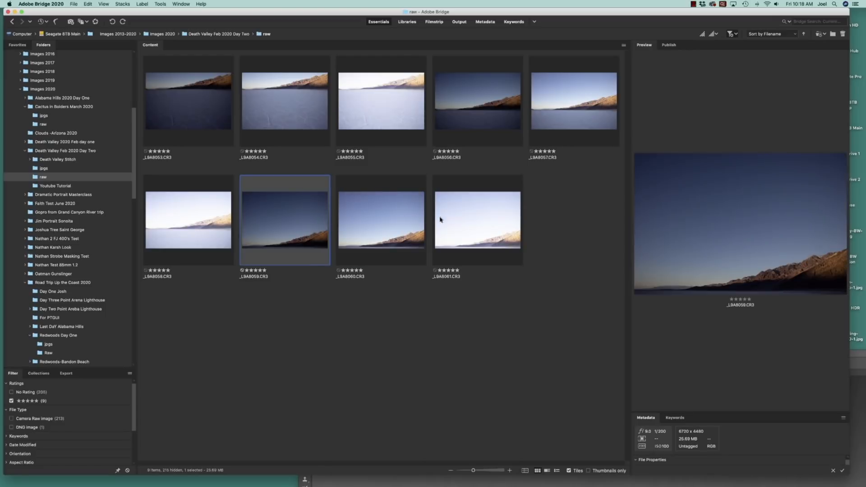
{"action": "left_click", "coordinate": [467, 220], "text": "super"}
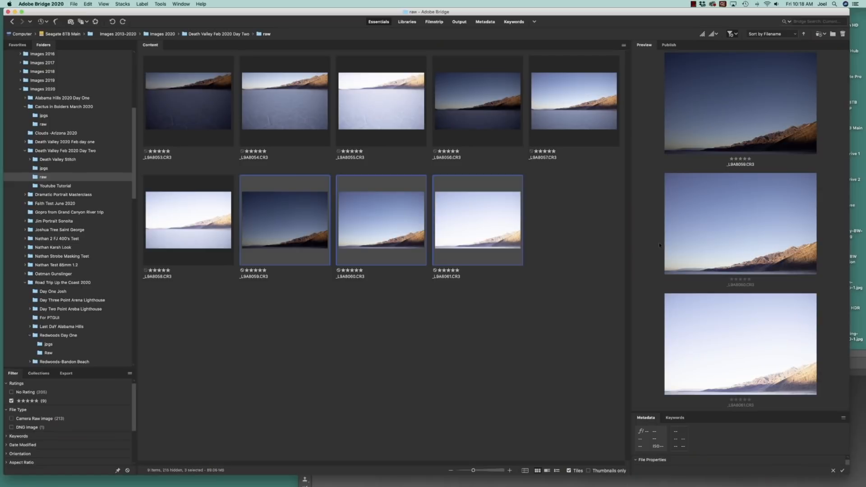
{"action": "key", "text": "super+r"}
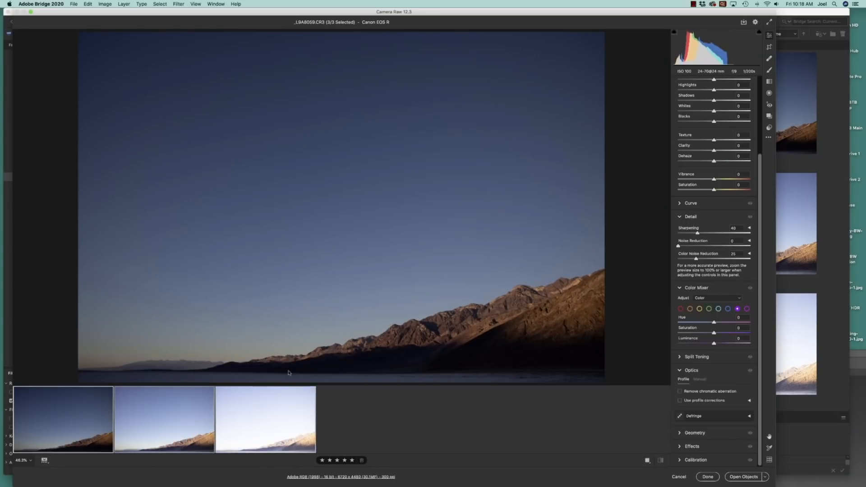
{"action": "right_click", "coordinate": [191, 404]}
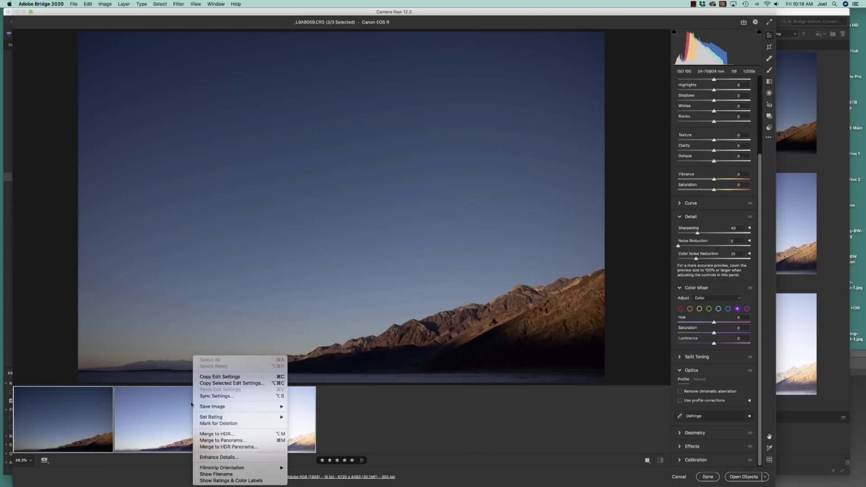
{"action": "left_click", "coordinate": [206, 435]}
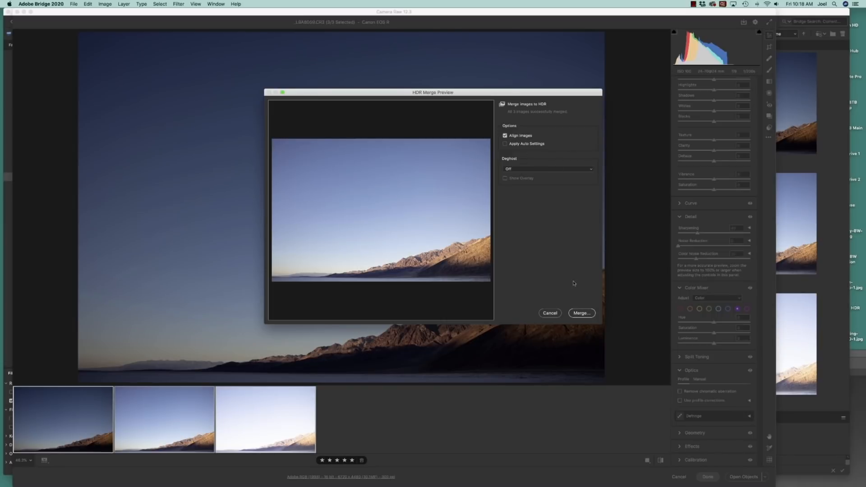
Merge the three exposures and save the result as "Death valley 16 bit_L9A8059-HDR.dng" in the Death Valley Stitch folder.
{"action": "left_click", "coordinate": [581, 313]}
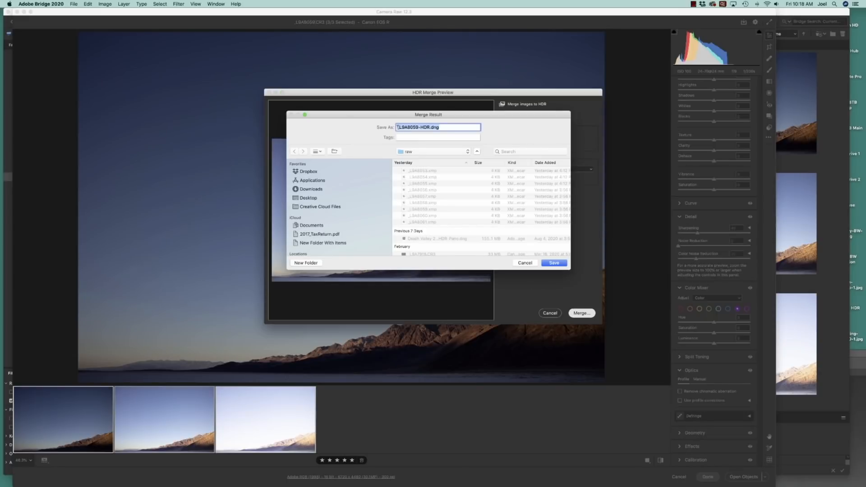
{"action": "left_click", "coordinate": [397, 127]}
{"action": "type", "text": "Deat"}
{"action": "type", "text": "h "}
{"action": "type", "text": "valley"}
{"action": "type", "text": " tse"}
{"action": "key", "text": "BackSpace"}
{"action": "key", "text": "BackSpace"}
{"action": "key", "text": "BackSpace"}
{"action": "type", "text": "16 bit"}
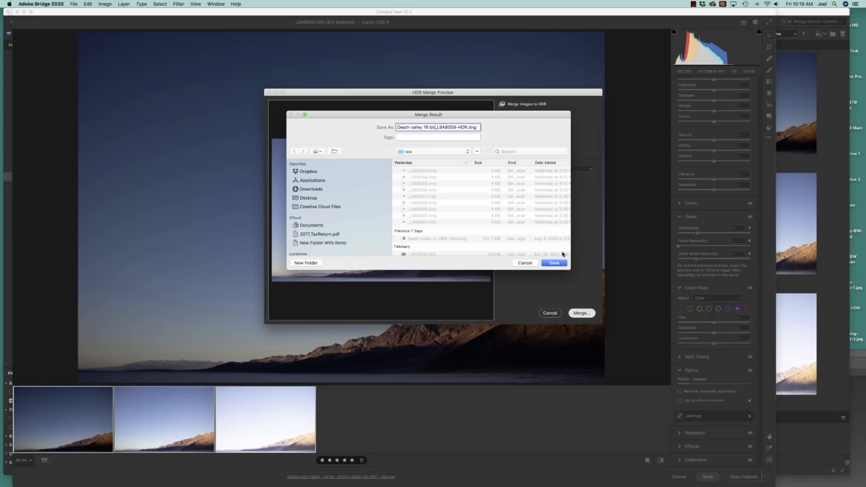
{"action": "left_click", "coordinate": [433, 153]}
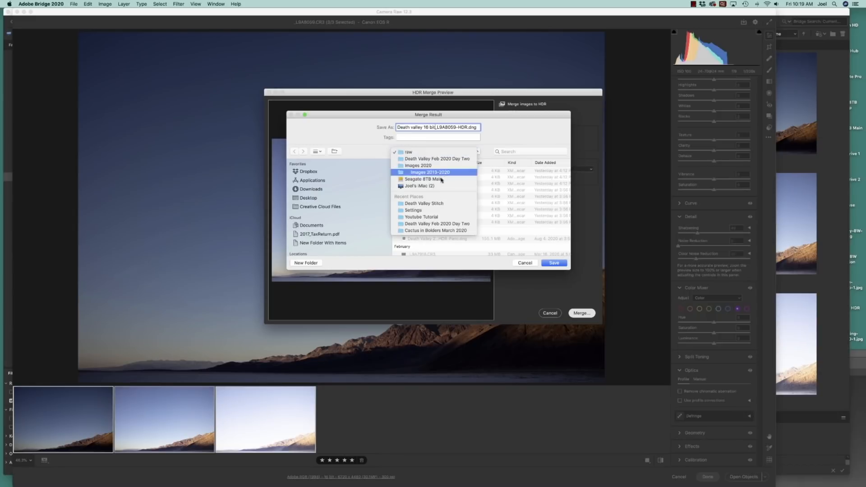
{"action": "left_click", "coordinate": [556, 262]}
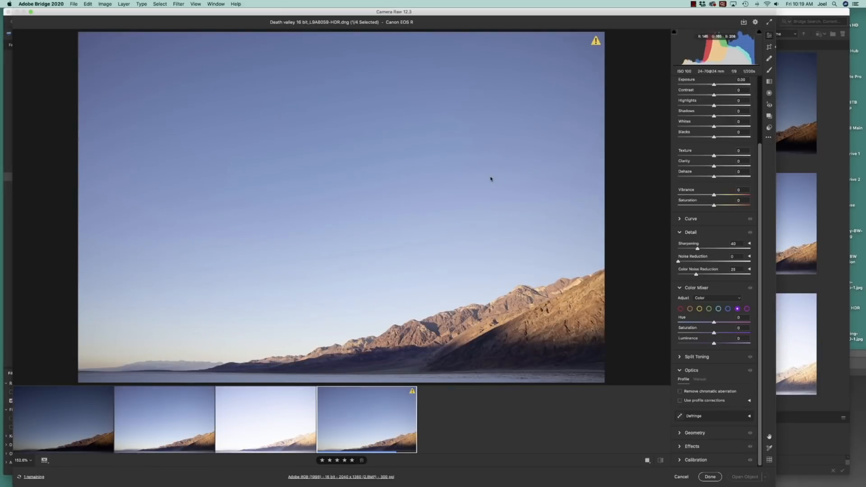
Convert the merged HDR image to black and white and set Blues to -100 in the B&W Mixer.
{"action": "scroll", "coordinate": [760, 127], "scroll_direction": "up", "scroll_amount": 4}
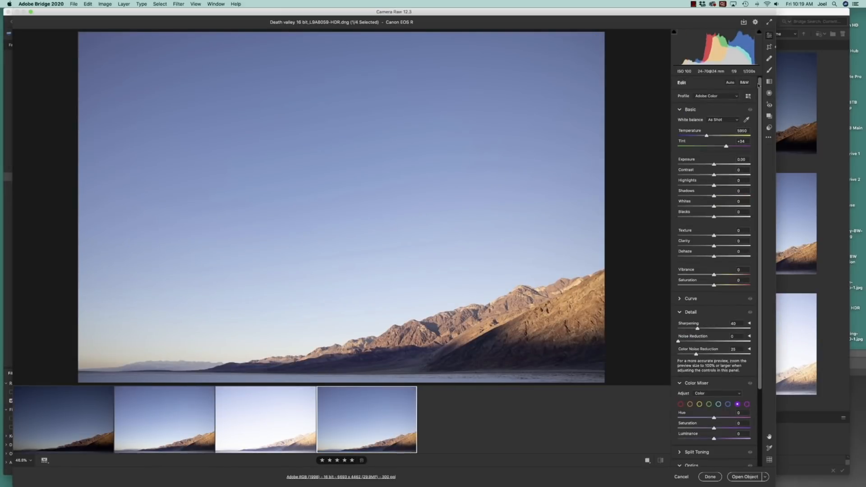
{"action": "left_click", "coordinate": [744, 82]}
{"action": "scroll", "coordinate": [751, 199], "scroll_direction": "down", "scroll_amount": 4}
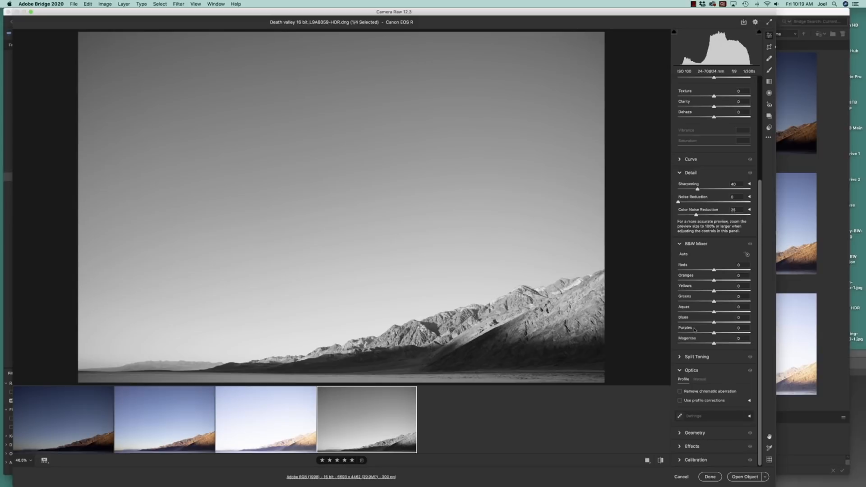
{"action": "left_click_drag", "start_coordinate": [707, 323], "coordinate": [677, 323]}
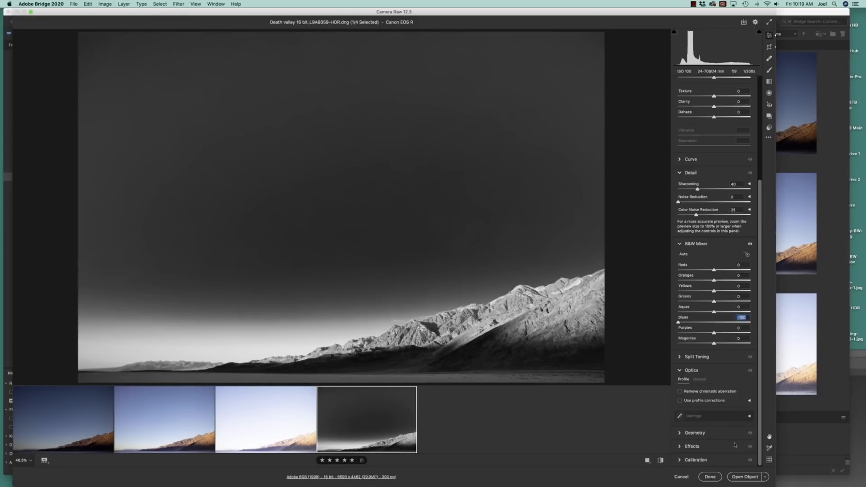
Open the black-and-white 16-bit HDR image in Photoshop as a smart object and enlarge the Photoshop window to fill the screen.
{"action": "left_click", "coordinate": [747, 476]}
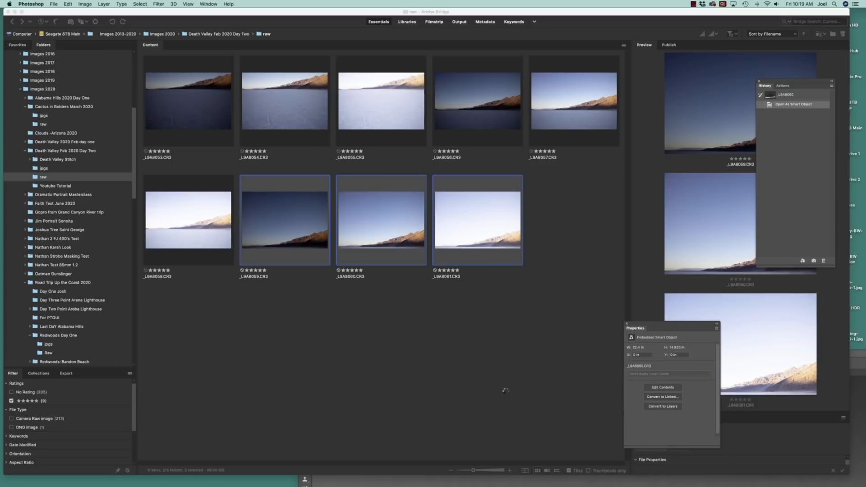
{"action": "left_click_drag", "start_coordinate": [504, 354], "coordinate": [297, 148]}
{"action": "double_click", "coordinate": [218, 29]}
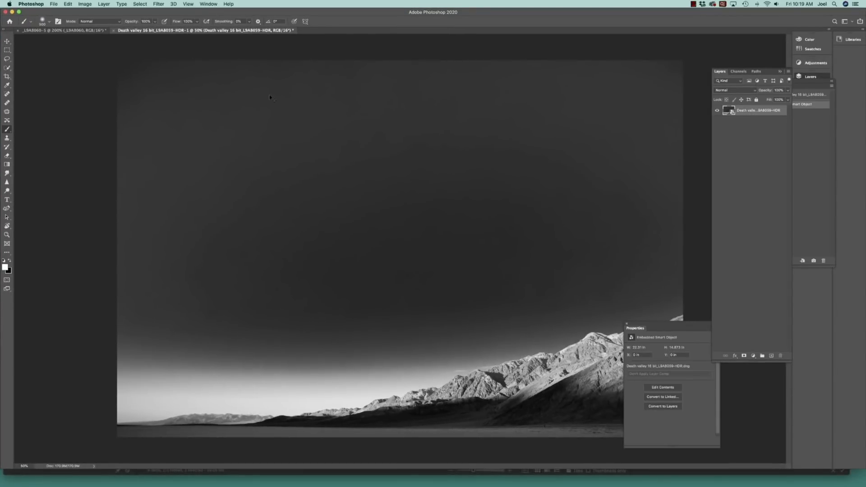
Inspect the sky gradient above the horizon of the HDR image at 200% and compare it with the single-exposure _L9A8060 document.
{"action": "key", "text": "super+equal"}
{"action": "key", "text": "super+equal"}
{"action": "key", "text": "super+equal"}
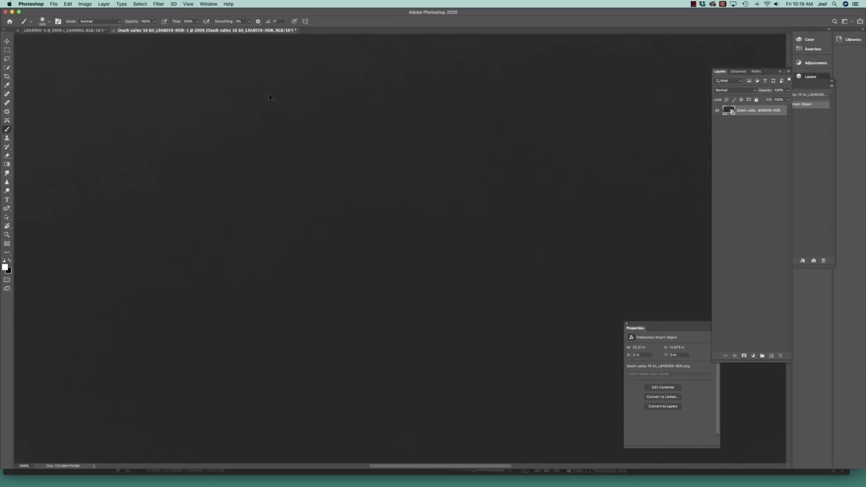
{"action": "left_click_drag", "start_coordinate": [272, 295], "coordinate": [394, 120]}
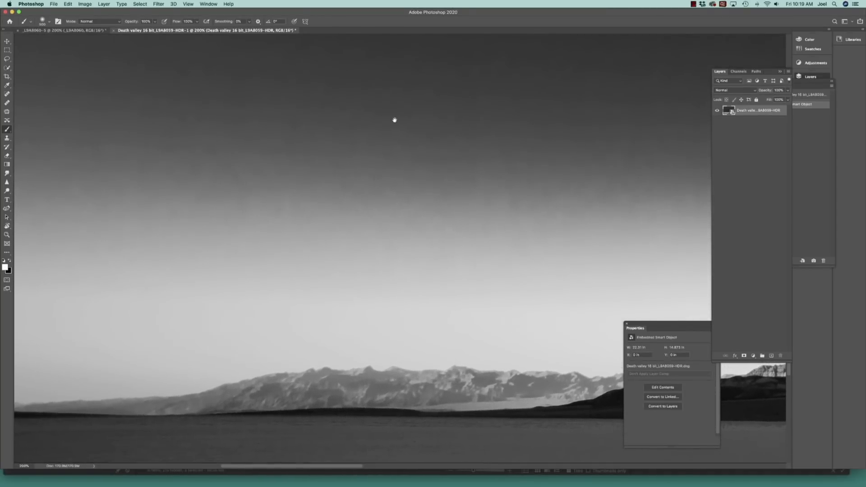
{"action": "left_click", "coordinate": [82, 30]}
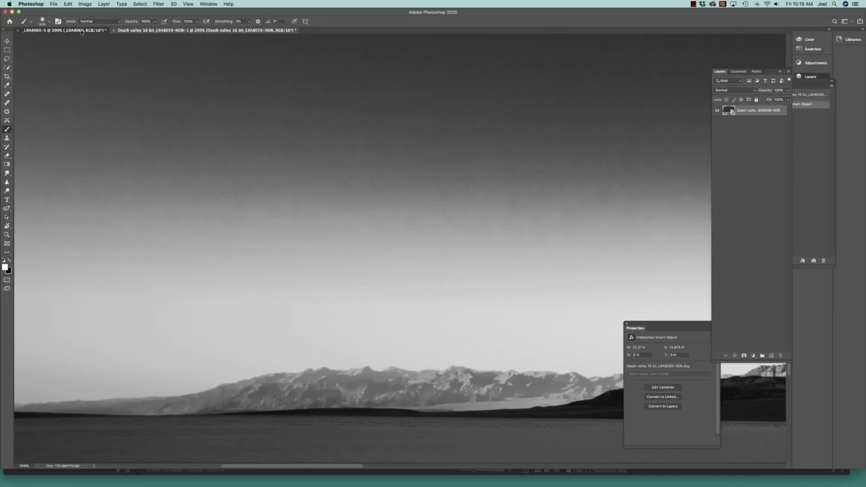
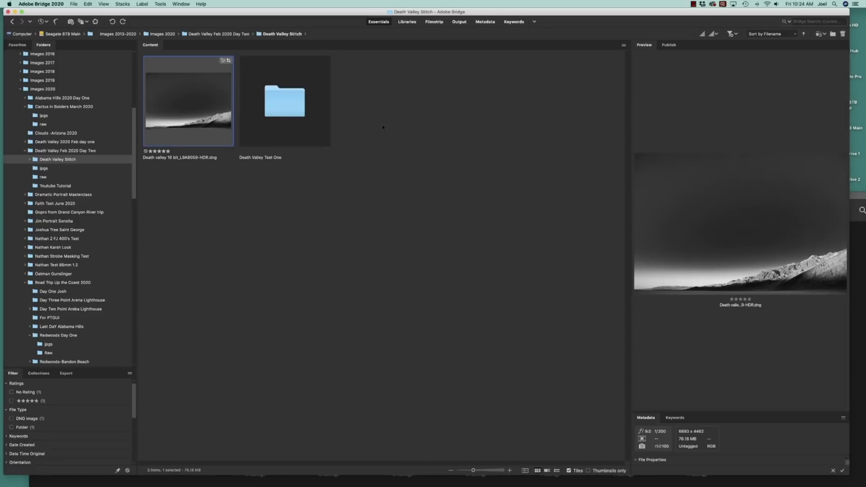
In Bridge, delete "Death valley 16 bit_L9A8059-HDR.dng" from the Death Valley Stitch folder.
{"action": "key", "text": "Delete"}
{"action": "left_click", "coordinate": [430, 260]}
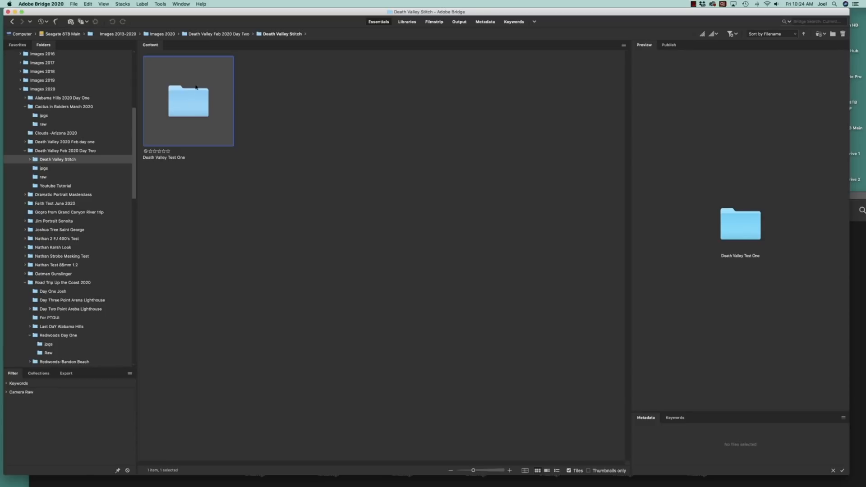
Show only the five-star images of the raw folder under Death Valley Feb 2020 Day Two.
{"action": "left_click", "coordinate": [43, 177]}
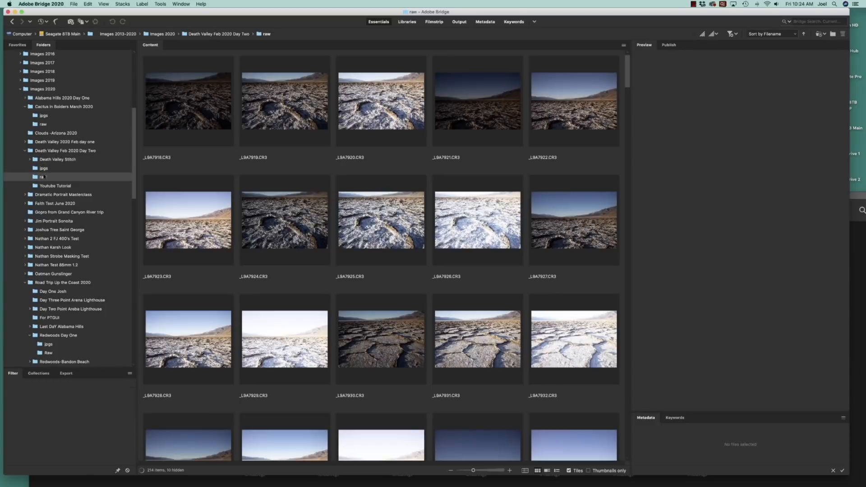
{"action": "left_click", "coordinate": [36, 400]}
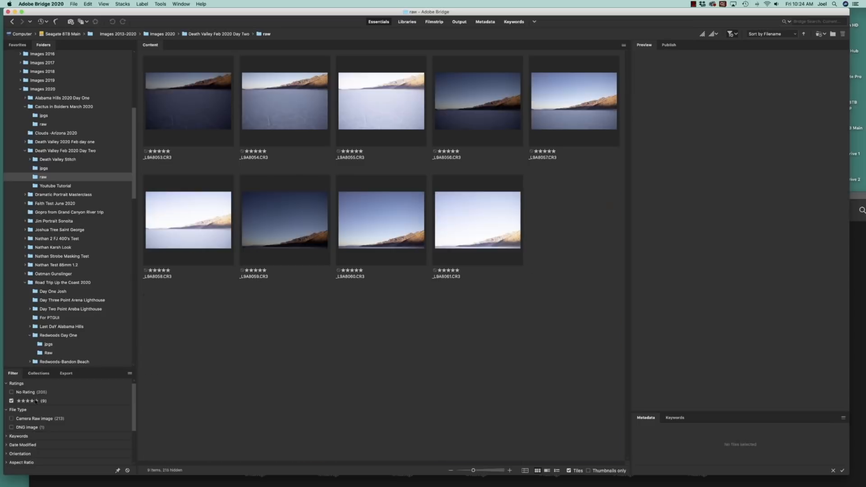
Merge _L9A8053, _L9A8054 and _L9A8055 with Photoshop's Merge to HDR Pro in 32 Bit mode and send the result to Camera Raw for toning.
{"action": "left_click", "coordinate": [181, 92]}
{"action": "left_click", "coordinate": [360, 95], "text": "shift"}
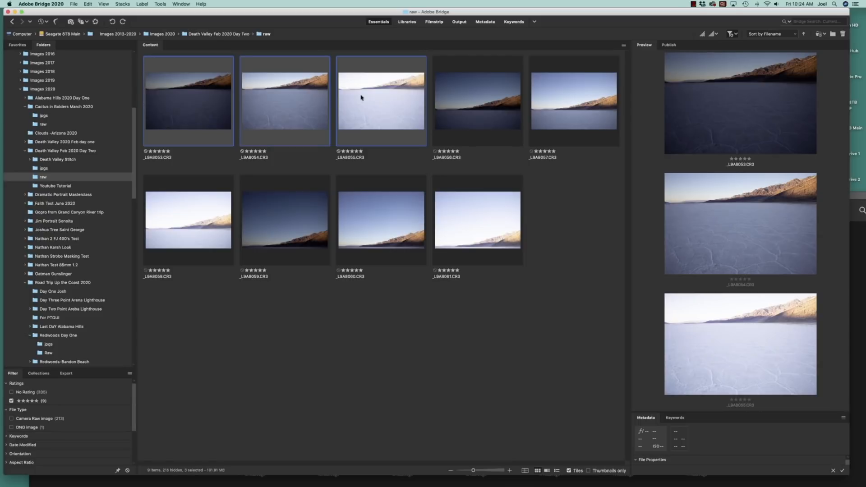
{"action": "left_click", "coordinate": [158, 3]}
{"action": "mouse_move", "coordinate": [185, 62]}
{"action": "left_click", "coordinate": [264, 94]}
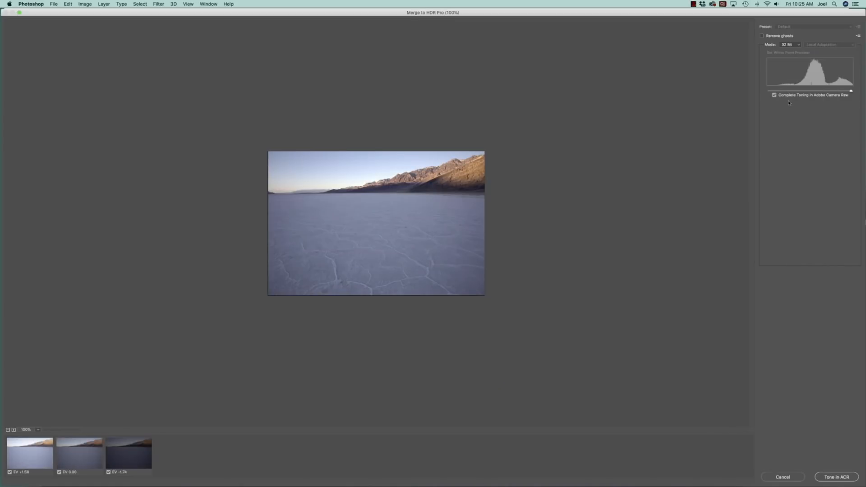
{"action": "left_click", "coordinate": [837, 477]}
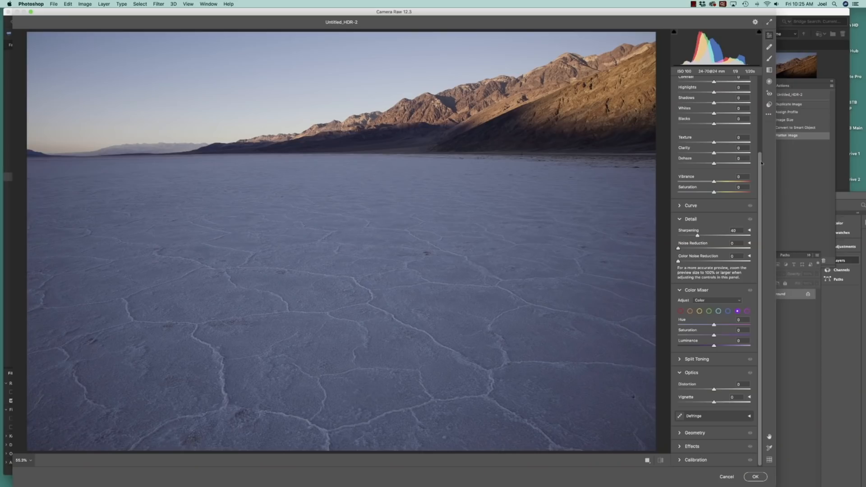
Convert the HDR merge to the Monochrome profile and set Highlights to -99 and Shadows to +53.
{"action": "left_click_drag", "start_coordinate": [759, 164], "coordinate": [768, 86]}
{"action": "left_click", "coordinate": [744, 83]}
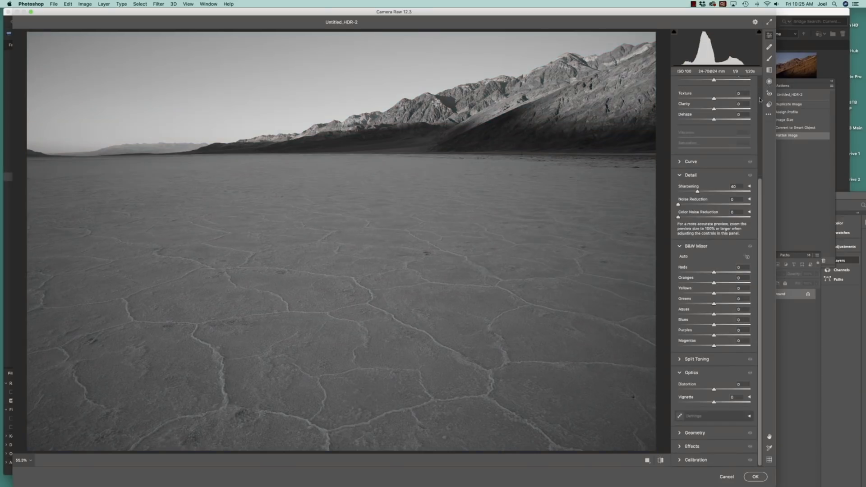
{"action": "scroll", "coordinate": [758, 164], "scroll_direction": "up", "scroll_amount": 5}
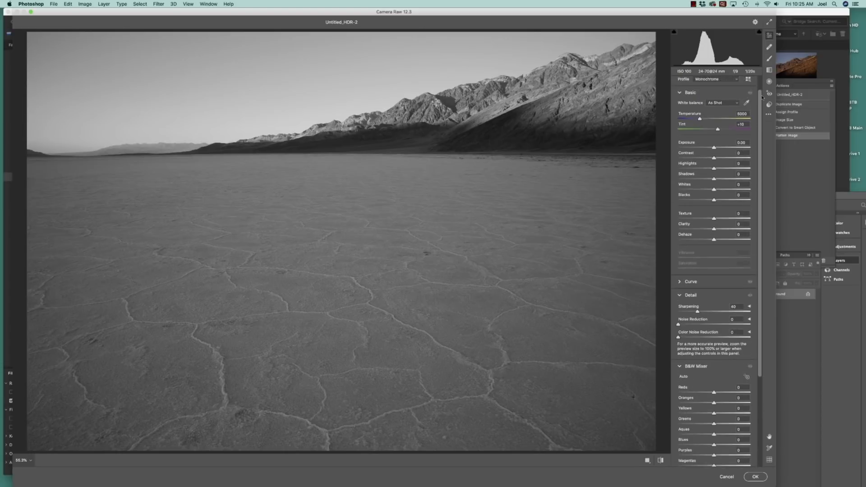
{"action": "left_click_drag", "start_coordinate": [689, 178], "coordinate": [733, 187]}
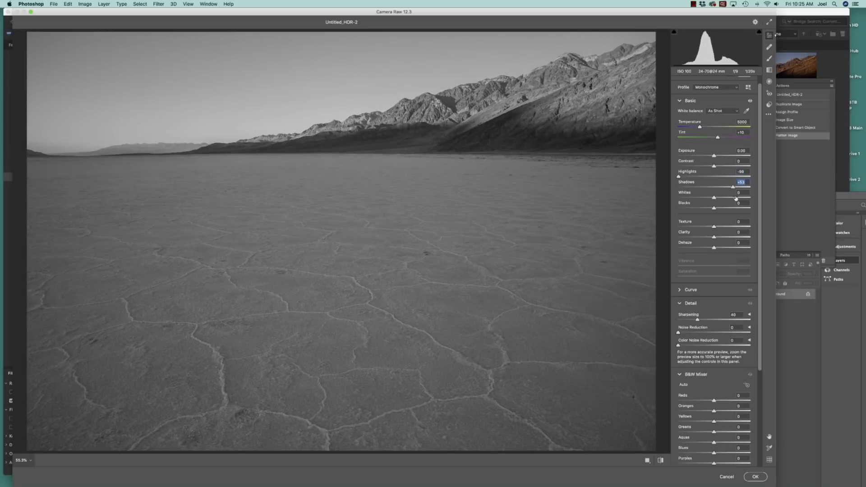
Raise the Whites to about +58 and lower the Blacks to about -35, checking the Whites for clipping.
{"action": "left_click", "coordinate": [713, 197]}
{"action": "left_click", "coordinate": [713, 197], "text": "alt"}
{"action": "left_click_drag", "start_coordinate": [713, 197], "coordinate": [734, 198]}
{"action": "left_click", "coordinate": [734, 197], "text": "alt"}
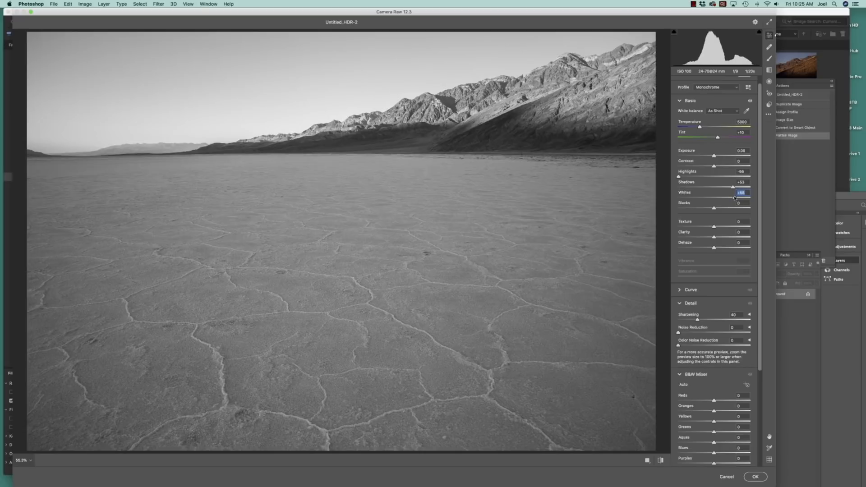
{"action": "left_click", "coordinate": [714, 209]}
{"action": "left_click_drag", "start_coordinate": [713, 209], "coordinate": [701, 209]}
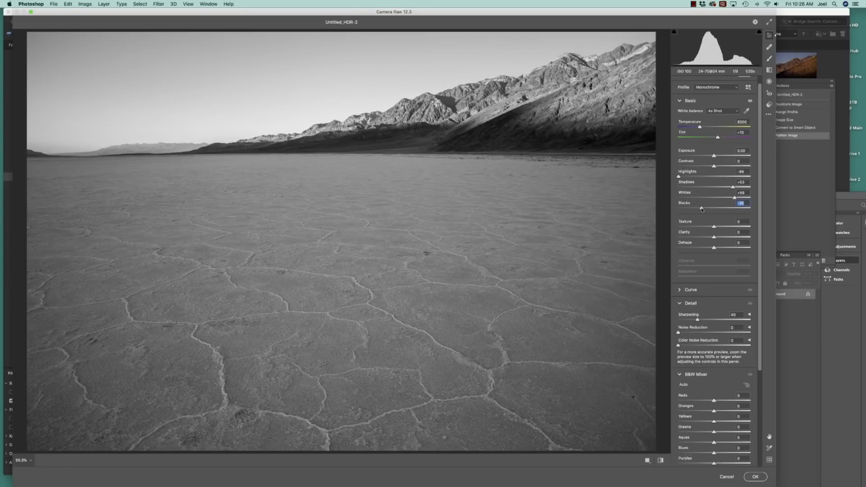
Set Texture to +20 and slightly raise the Contrast.
{"action": "left_click_drag", "start_coordinate": [714, 227], "coordinate": [721, 227]}
{"action": "left_click", "coordinate": [721, 227]}
{"action": "left_click_drag", "start_coordinate": [715, 166], "coordinate": [719, 167]}
{"action": "left_click", "coordinate": [718, 167]}
Set the B&W Mixer to Oranges +19, Yellows +75, Aquas -50, Blues -48, Purples -22 and Magentas -14.
{"action": "left_click_drag", "start_coordinate": [758, 310], "coordinate": [755, 433]}
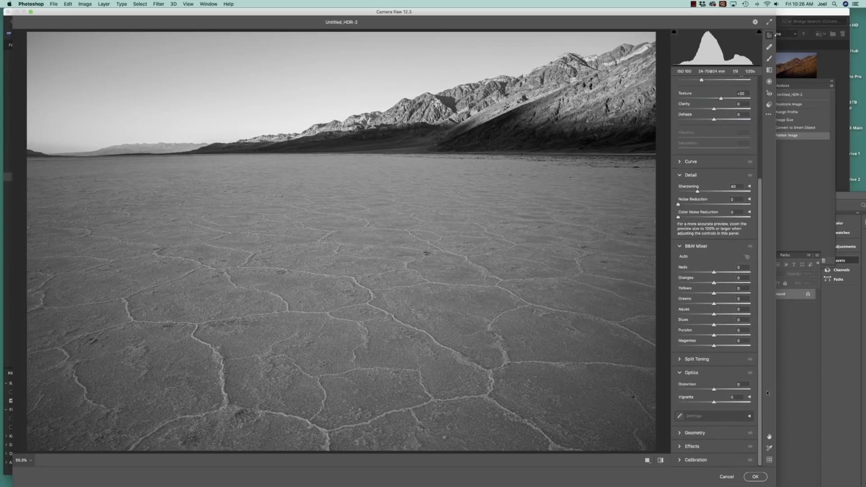
{"action": "left_click_drag", "start_coordinate": [707, 283], "coordinate": [696, 325]}
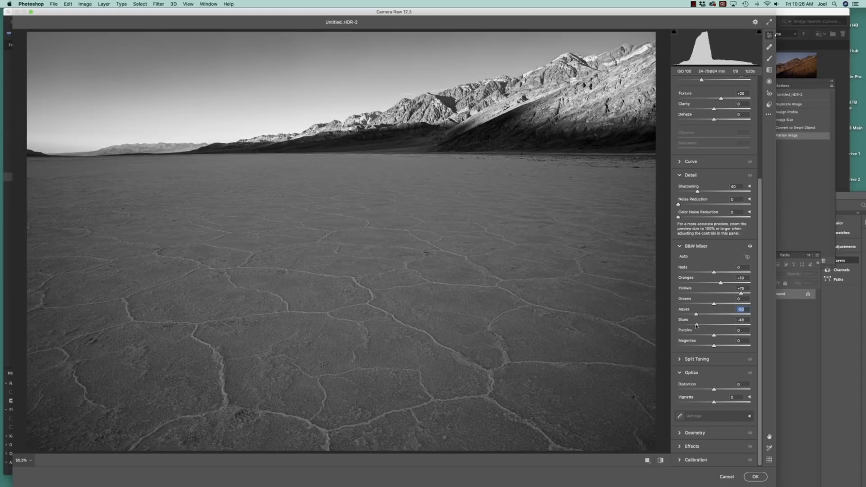
{"action": "mouse_move", "coordinate": [697, 325]}
{"action": "left_mouse_down"}
{"action": "mouse_move", "coordinate": [688, 326]}
{"action": "mouse_move", "coordinate": [696, 325]}
{"action": "left_mouse_up"}
{"action": "key", "text": "Tab"}
{"action": "mouse_move", "coordinate": [714, 335]}
{"action": "left_mouse_down"}
{"action": "mouse_move", "coordinate": [701, 336]}
{"action": "mouse_move", "coordinate": [708, 345]}
{"action": "left_mouse_up"}
Save the Camera Raw settings over the existing BW test 1_L9A9416.xmp in the Settings folder.
{"action": "left_click", "coordinate": [768, 114]}
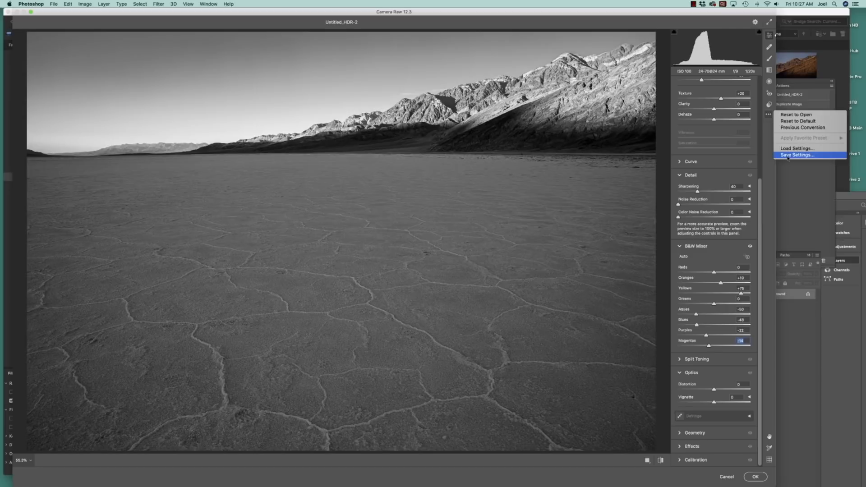
{"action": "left_click", "coordinate": [788, 155]}
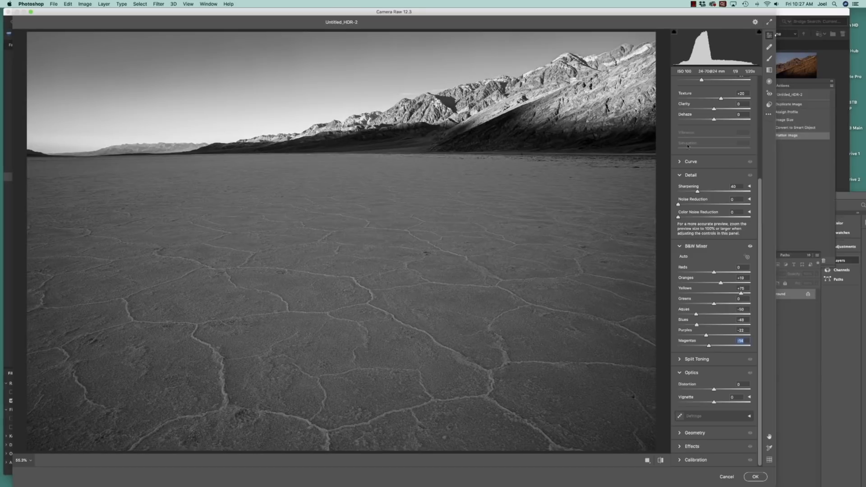
{"action": "left_click", "coordinate": [511, 116]}
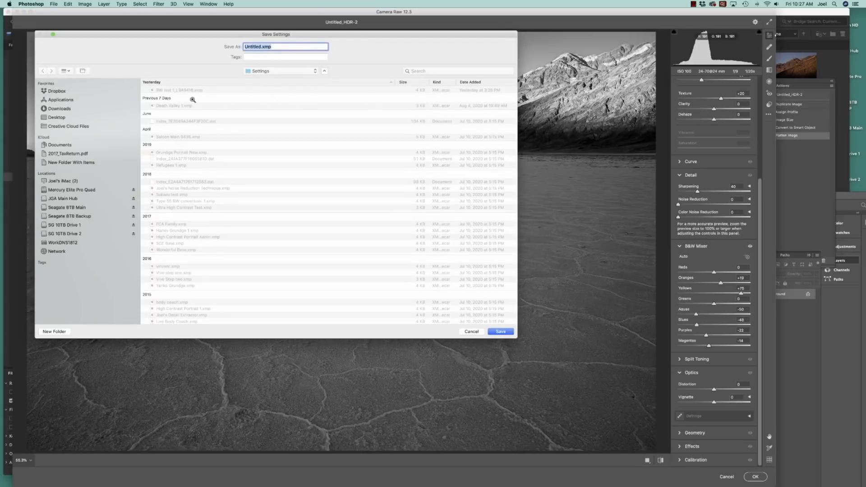
{"action": "left_click", "coordinate": [170, 92]}
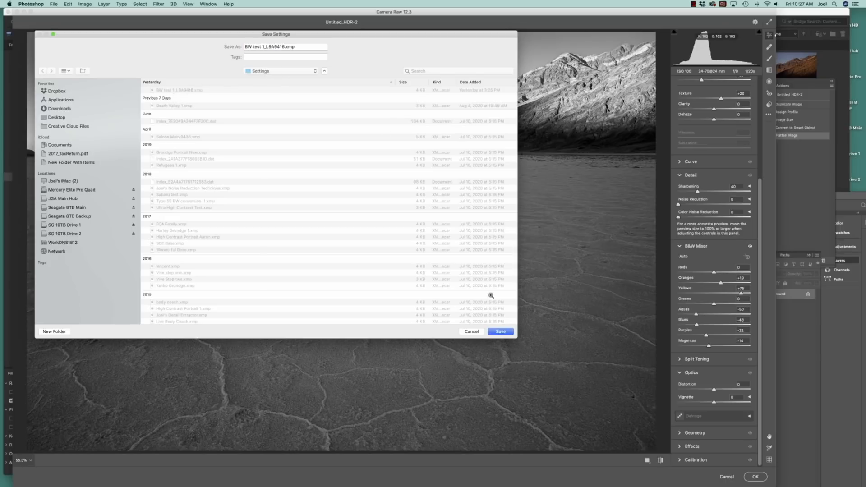
{"action": "left_click", "coordinate": [501, 332]}
{"action": "left_click", "coordinate": [325, 78]}
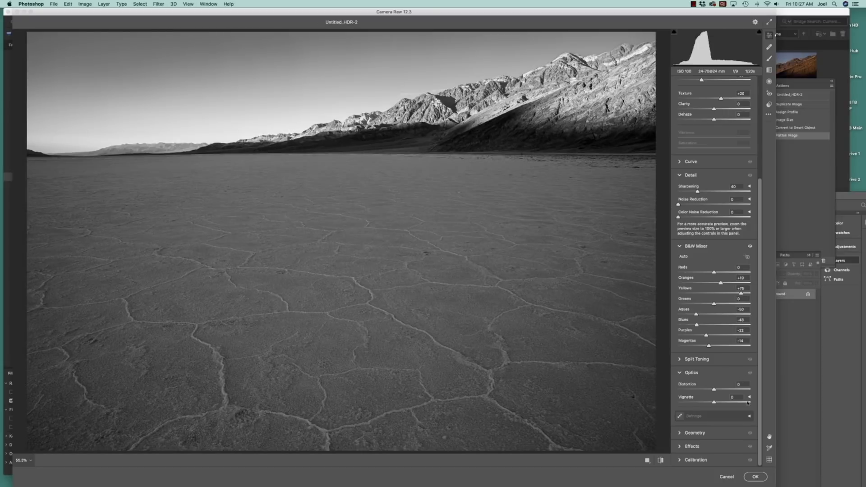
Accept the Camera Raw toning, save the image as the uncompressed TIFF Bottom.tif in Death Valley Stitch, and close it.
{"action": "left_click", "coordinate": [755, 477]}
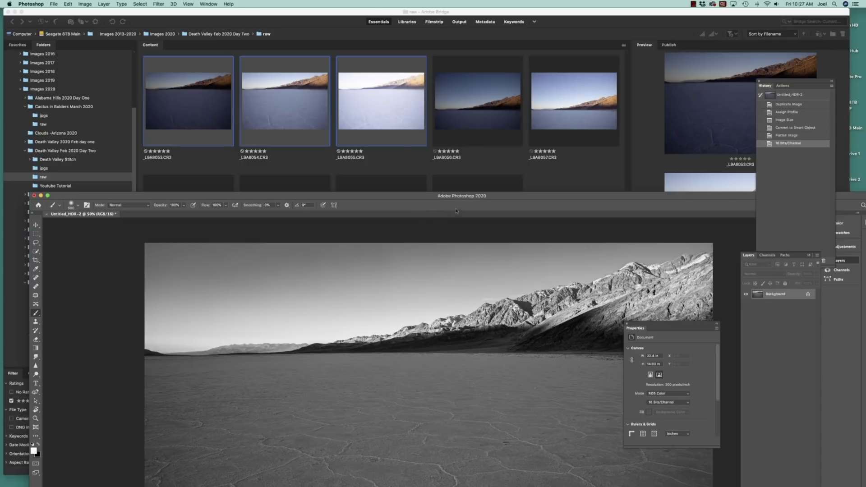
{"action": "left_click_drag", "start_coordinate": [400, 196], "coordinate": [376, 21]}
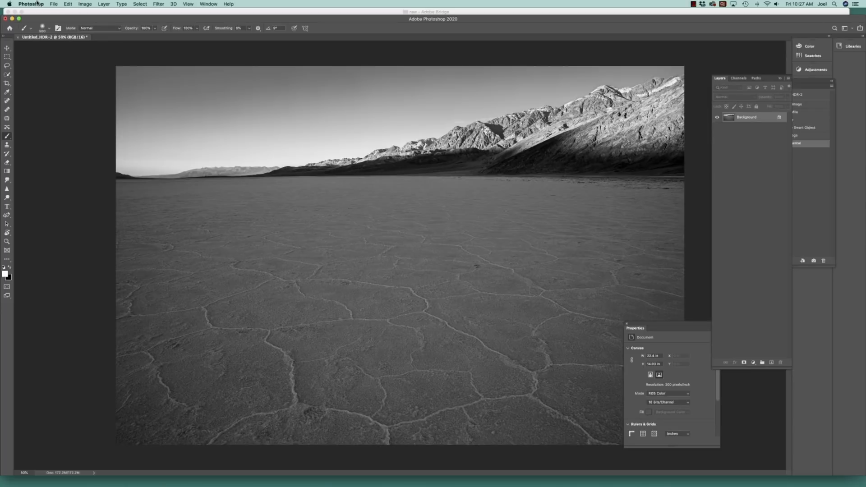
{"action": "left_click", "coordinate": [54, 4]}
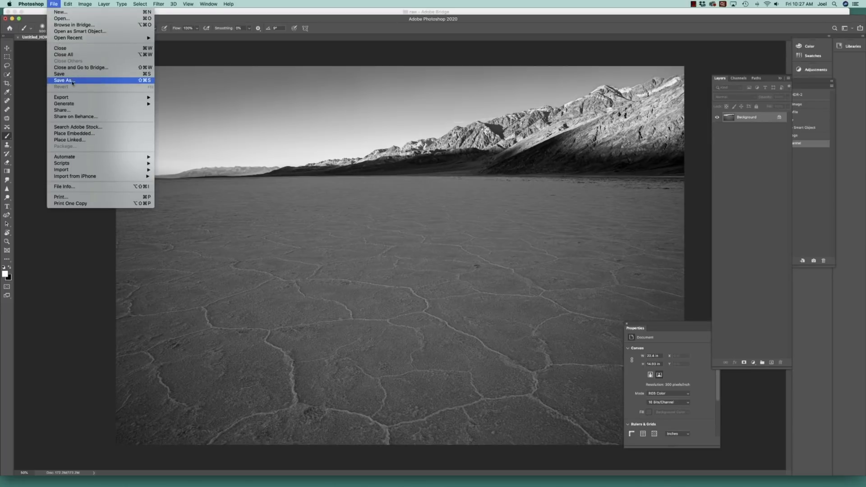
{"action": "left_click", "coordinate": [72, 81]}
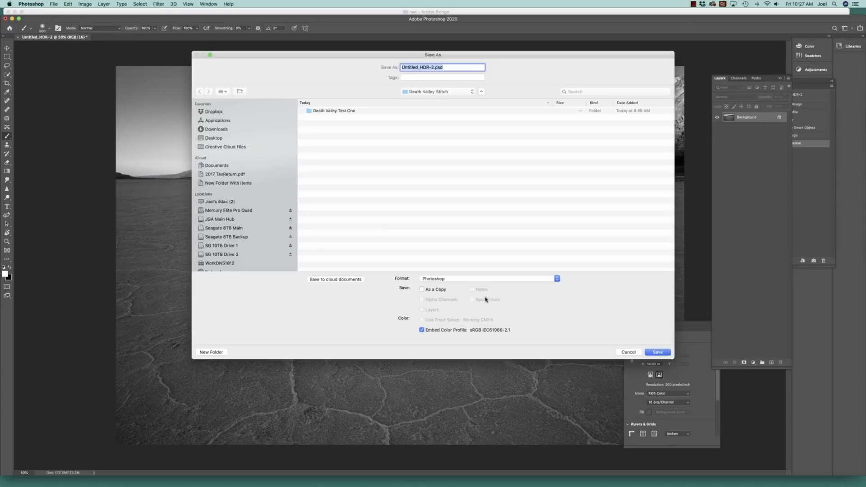
{"action": "left_click", "coordinate": [465, 279]}
{"action": "left_click", "coordinate": [460, 359]}
{"action": "type", "text": "Bd"}
{"action": "type", "text": "ttom.tif"}
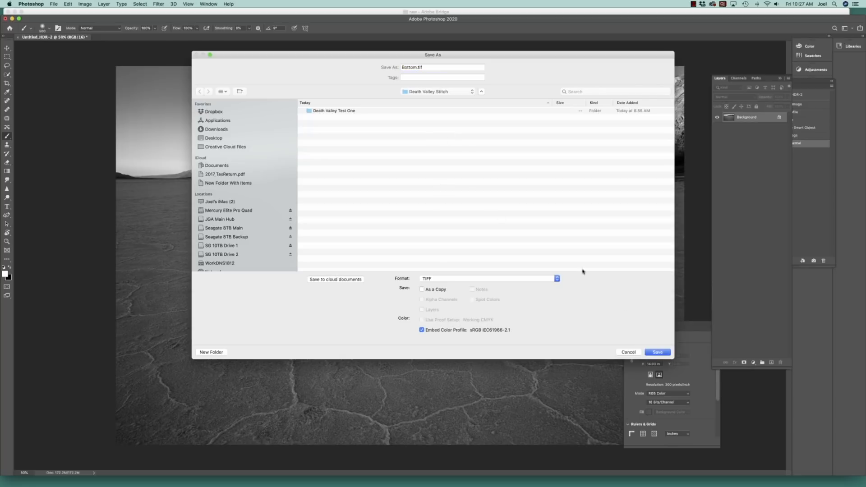
{"action": "left_click", "coordinate": [657, 351]}
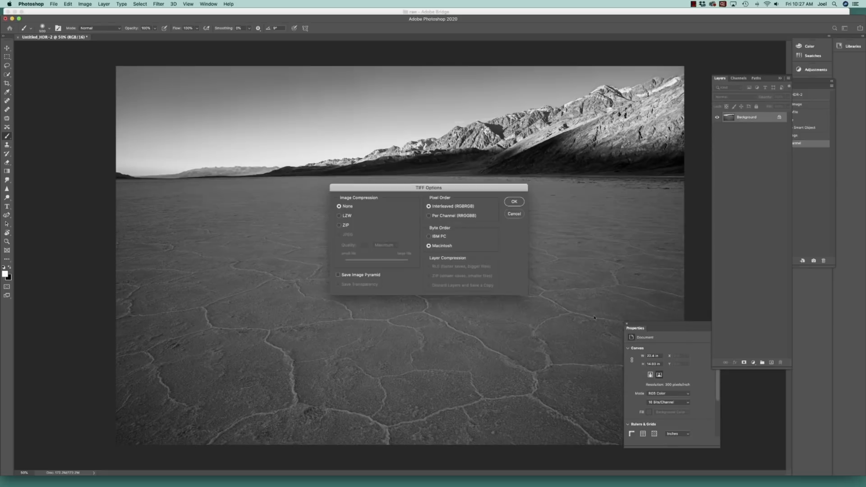
{"action": "left_click", "coordinate": [514, 202]}
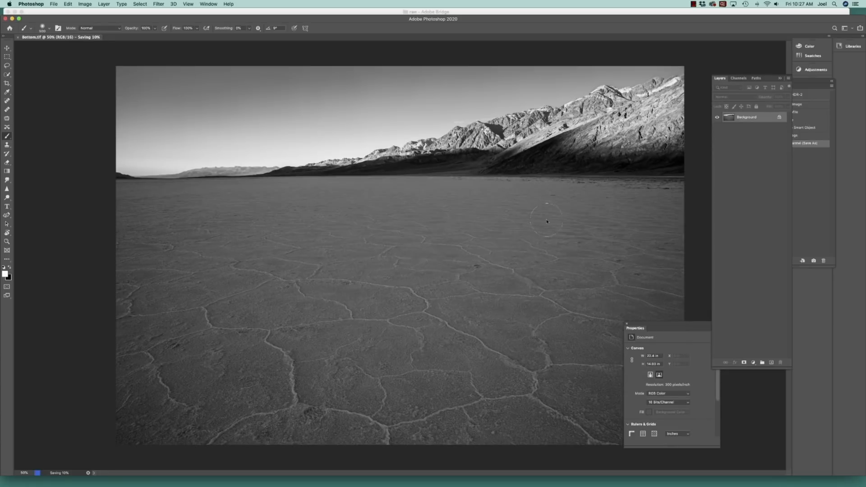
{"action": "left_click", "coordinate": [17, 38]}
In Bridge, merge _L9A8056, _L9A8057 and _L9A8058 with Merge to HDR Pro in 32 Bit mode and tone the result with the Previous Conversion settings.
{"action": "left_click_drag", "start_coordinate": [59, 14], "coordinate": [167, 226]}
{"action": "double_click", "coordinate": [213, 223]}
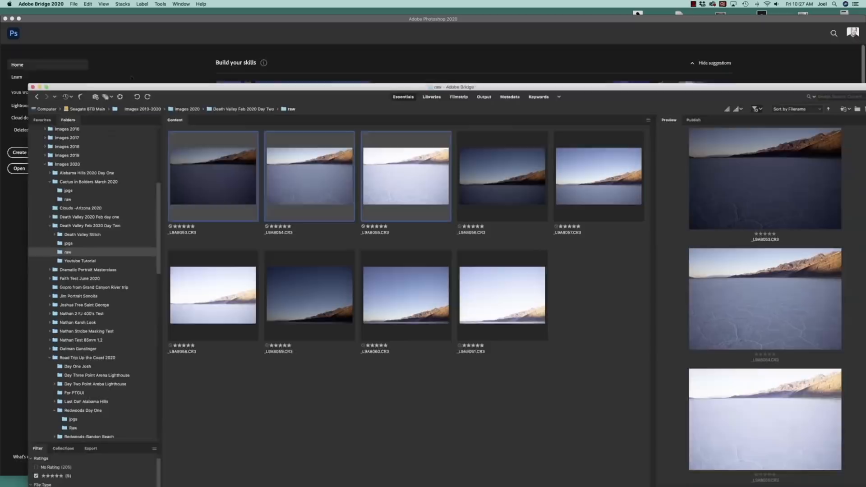
{"action": "left_click", "coordinate": [496, 121]}
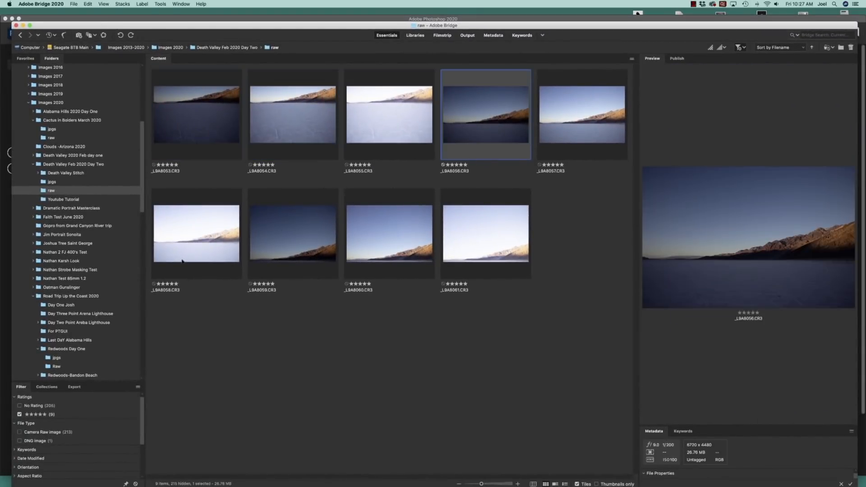
{"action": "left_click", "coordinate": [201, 248], "text": "shift"}
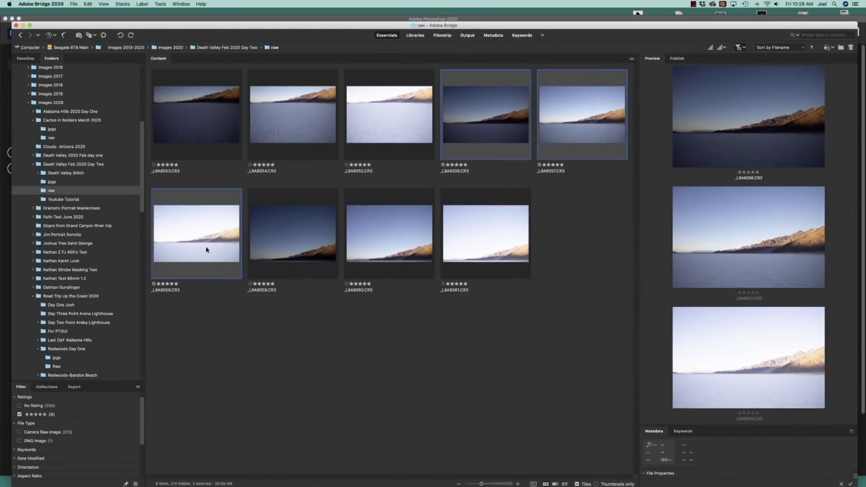
{"action": "left_click", "coordinate": [160, 4]}
{"action": "mouse_move", "coordinate": [194, 62]}
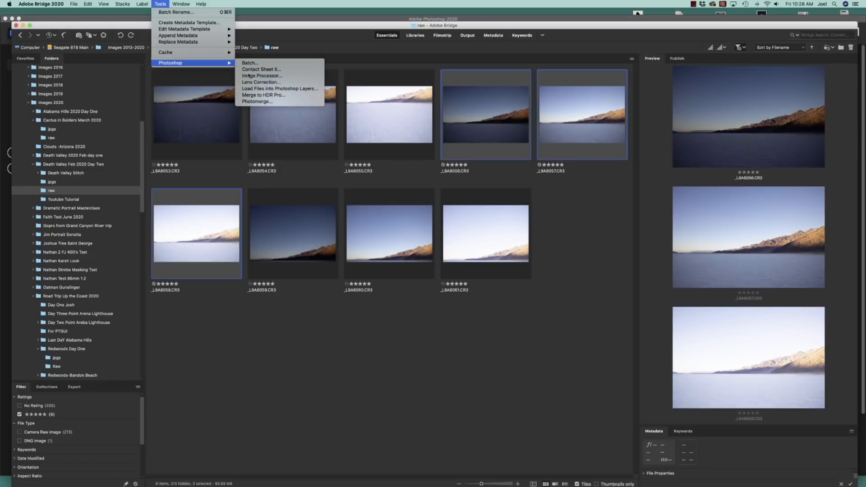
{"action": "left_click", "coordinate": [290, 95]}
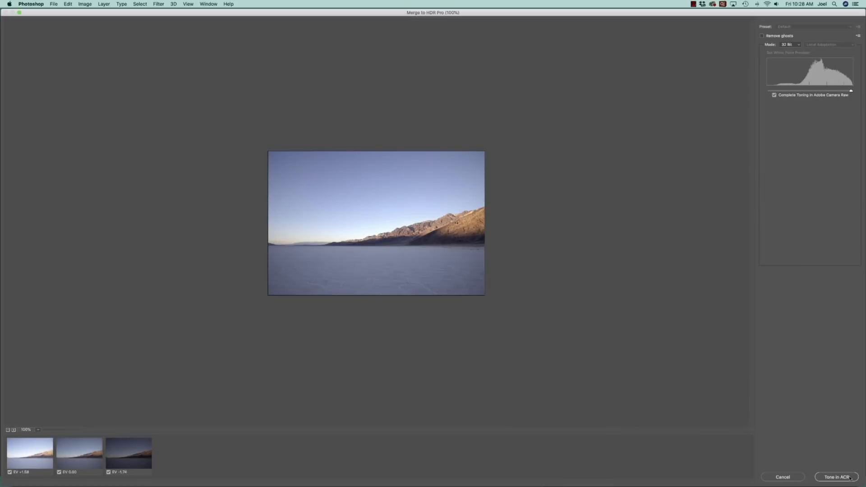
{"action": "left_click", "coordinate": [850, 478]}
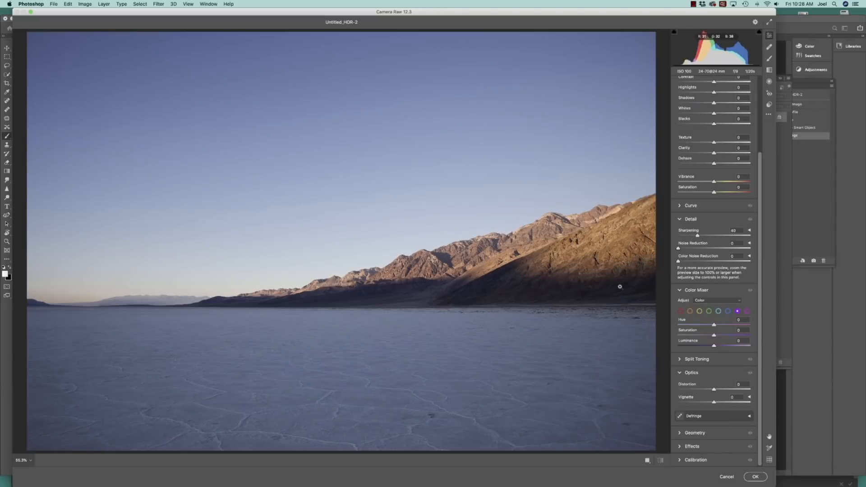
{"action": "left_click", "coordinate": [769, 114]}
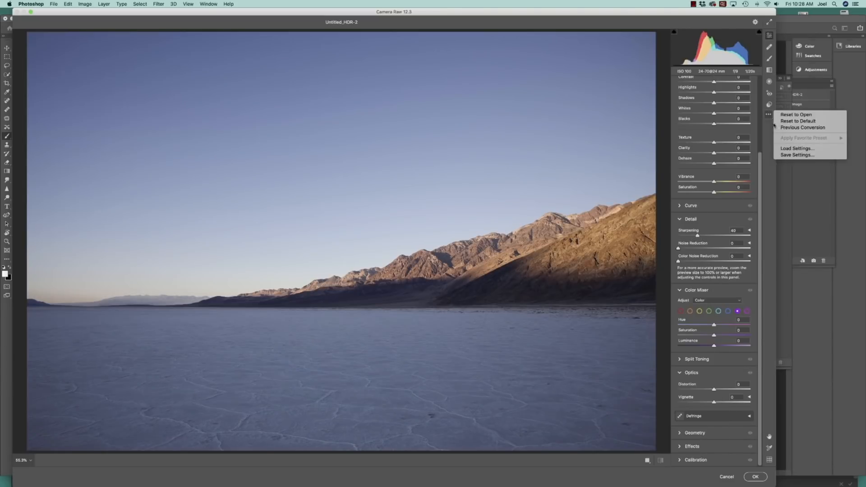
{"action": "left_click", "coordinate": [785, 129]}
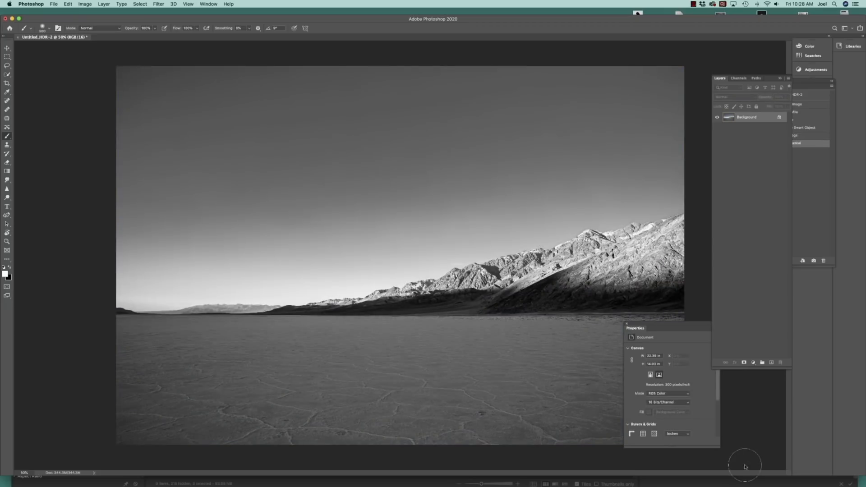
Save the toned merge as the uncompressed TIFF Middle.tif in the Death Valley Stitch folder and close it.
{"action": "left_click", "coordinate": [53, 4]}
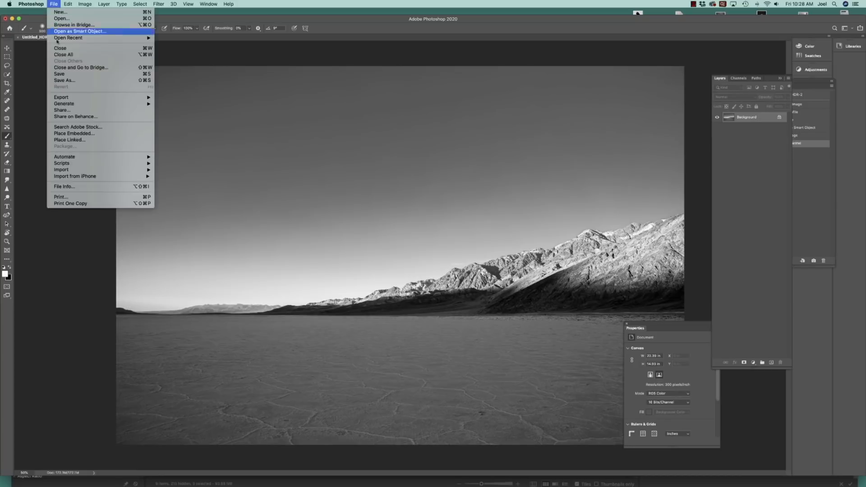
{"action": "left_click", "coordinate": [66, 80]}
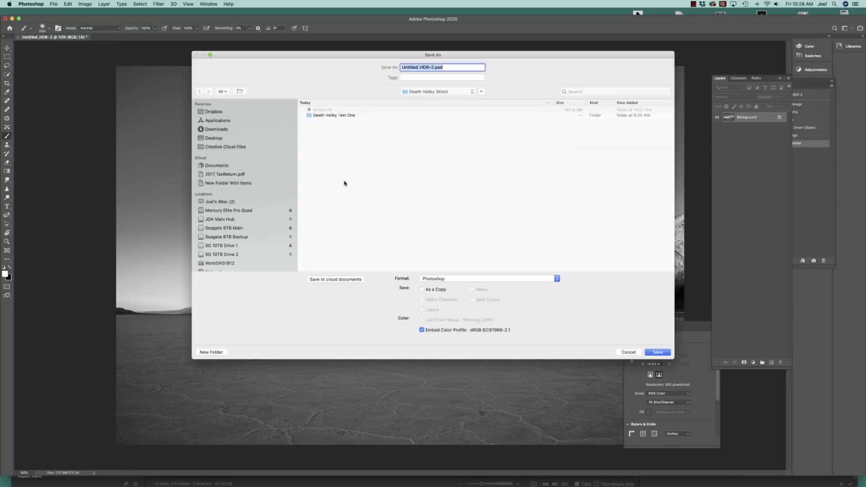
{"action": "left_click", "coordinate": [441, 278]}
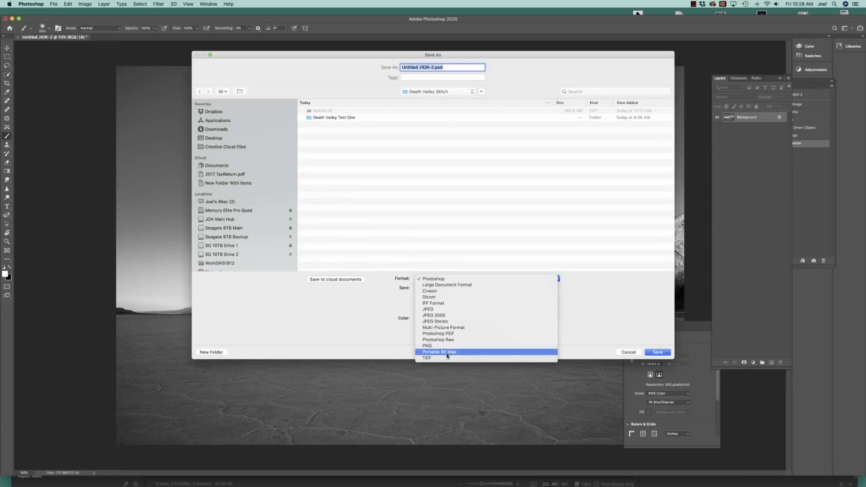
{"action": "left_click", "coordinate": [448, 358]}
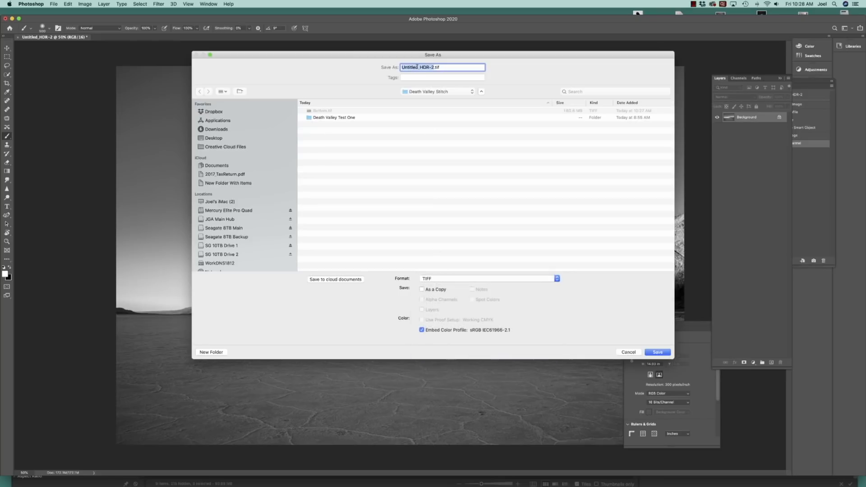
{"action": "left_click", "coordinate": [419, 67]}
{"action": "left_click_drag", "start_coordinate": [433, 67], "coordinate": [391, 69]}
{"action": "type", "text": "Middle"}
{"action": "left_click", "coordinate": [388, 157]}
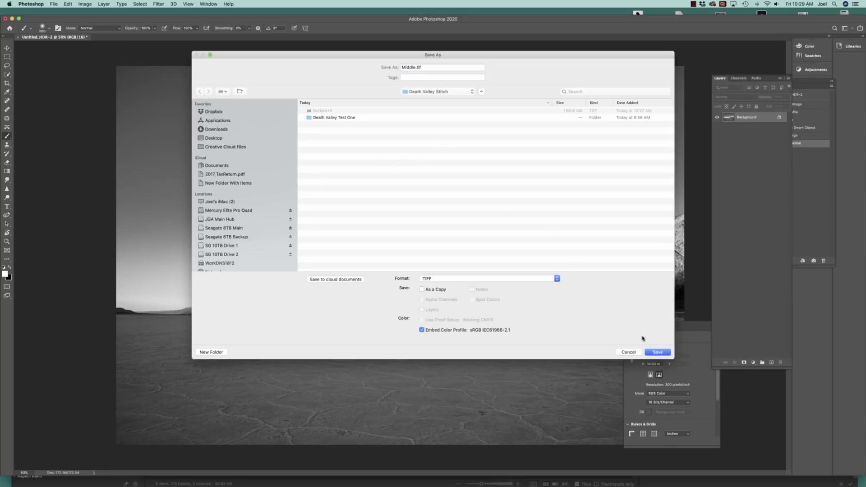
{"action": "left_click", "coordinate": [654, 352]}
{"action": "left_click", "coordinate": [514, 202]}
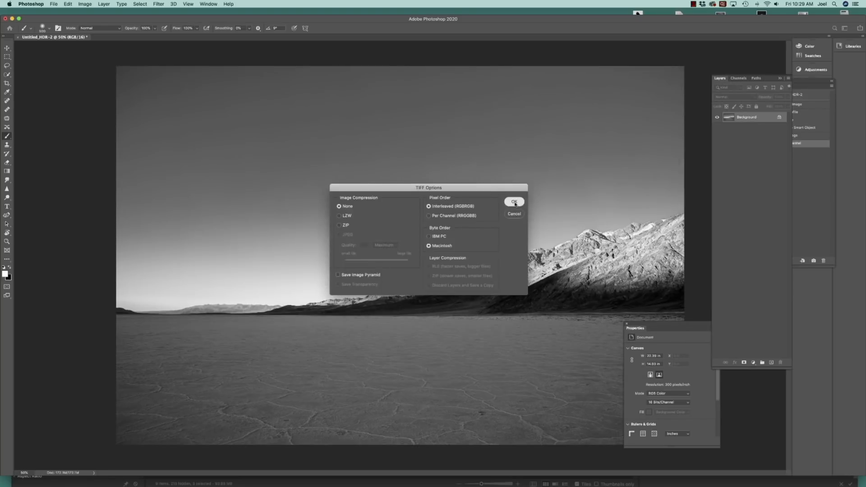
{"action": "left_click", "coordinate": [9, 28]}
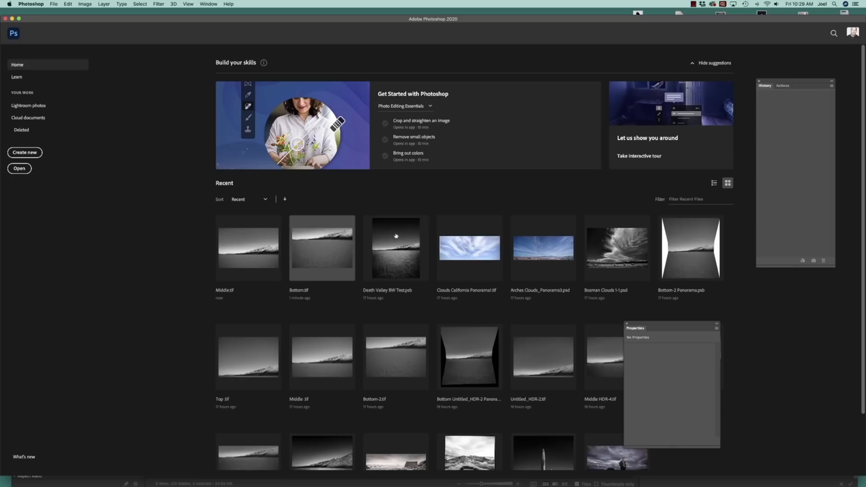
In Bridge, merge _L9A8059, _L9A8060 and _L9A8061 with Merge to HDR Pro and tone the result with the Previous Conversion settings.
{"action": "mouse_move", "coordinate": [180, 19]}
{"action": "left_mouse_down"}
{"action": "mouse_move", "coordinate": [180, 52]}
{"action": "mouse_move", "coordinate": [170, 10]}
{"action": "left_mouse_up"}
{"action": "left_click", "coordinate": [289, 218]}
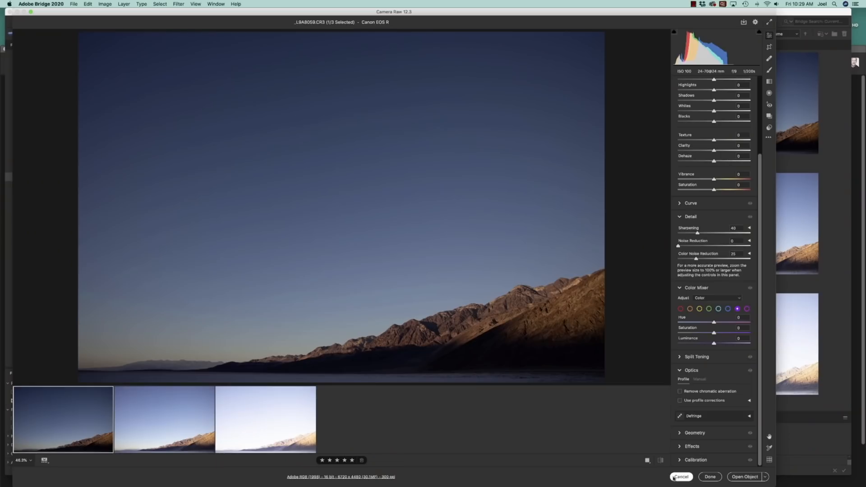
{"action": "left_click", "coordinate": [676, 476]}
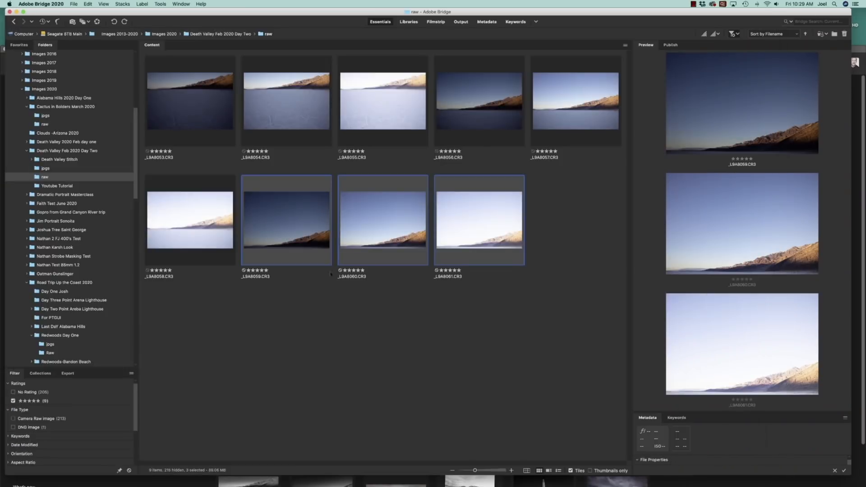
{"action": "left_click", "coordinate": [160, 4]}
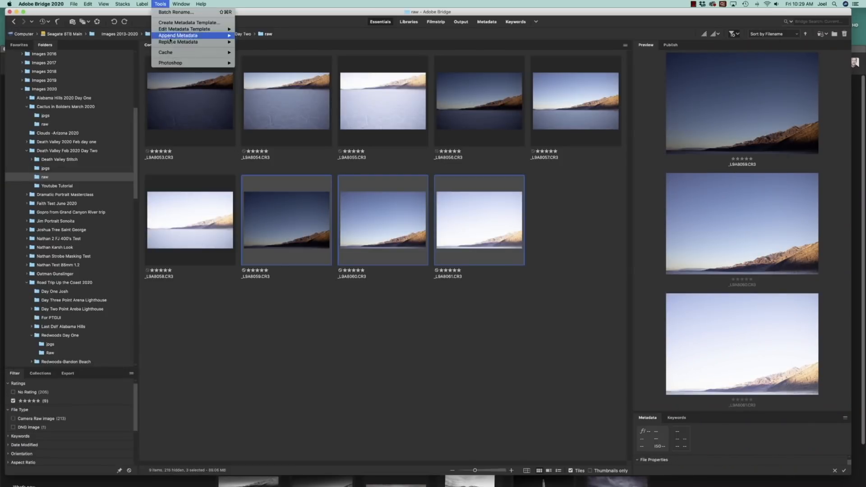
{"action": "mouse_move", "coordinate": [211, 63]}
{"action": "left_click", "coordinate": [268, 96]}
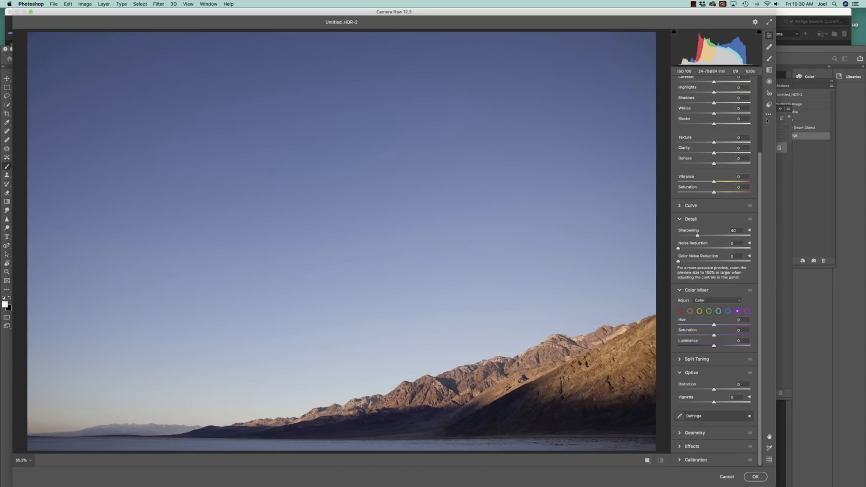
{"action": "left_click", "coordinate": [768, 114]}
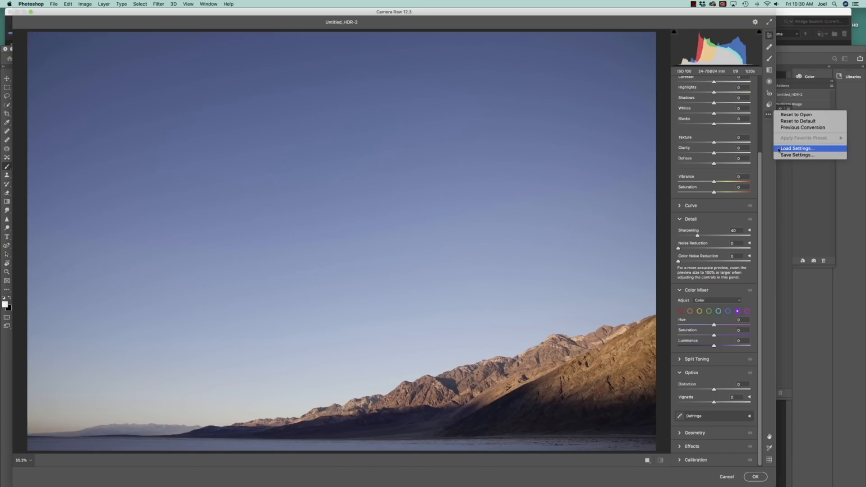
{"action": "left_click", "coordinate": [794, 128]}
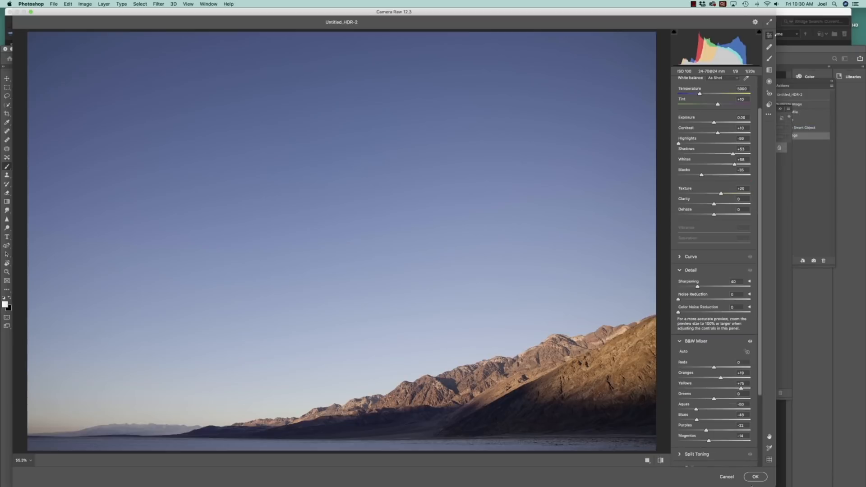
{"action": "left_click", "coordinate": [754, 477]}
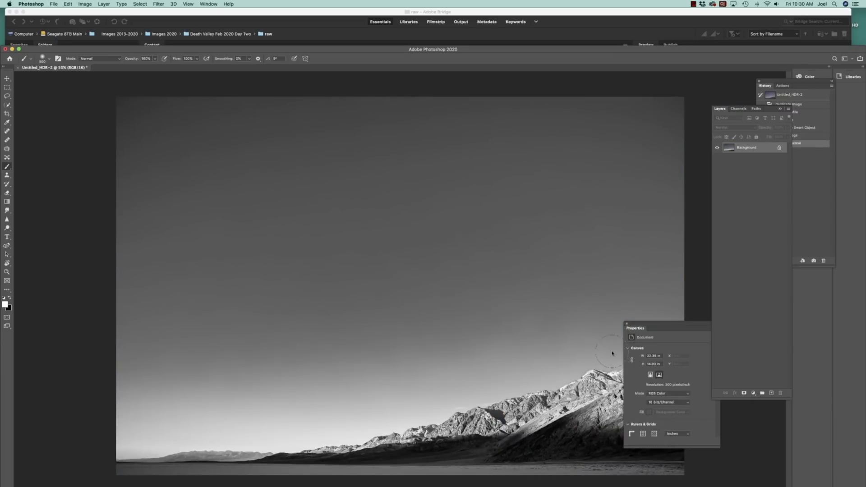
Save the toned merge as the uncompressed TIFF top.tif in the Death Valley Stitch folder.
{"action": "left_click", "coordinate": [53, 3]}
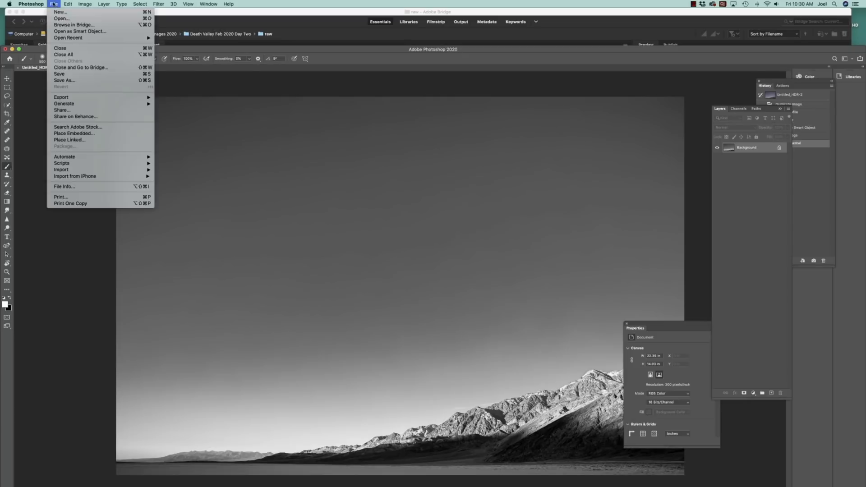
{"action": "left_click", "coordinate": [68, 81]}
{"action": "left_click", "coordinate": [443, 279]}
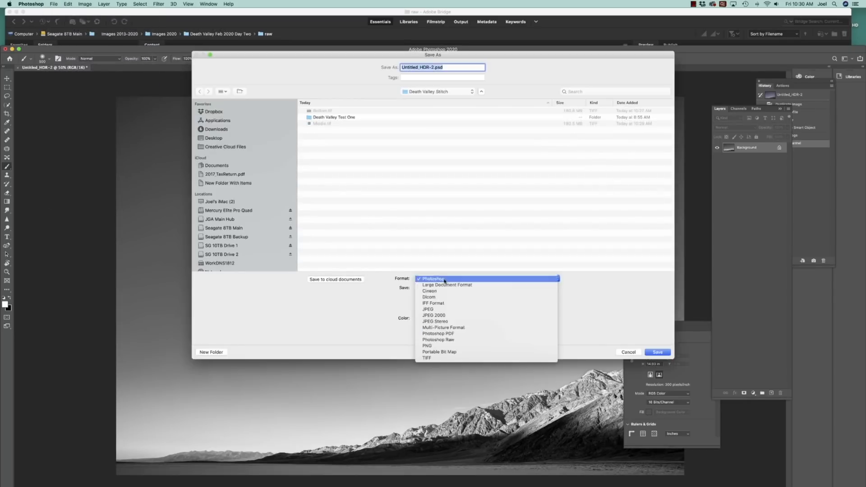
{"action": "left_click", "coordinate": [444, 358]}
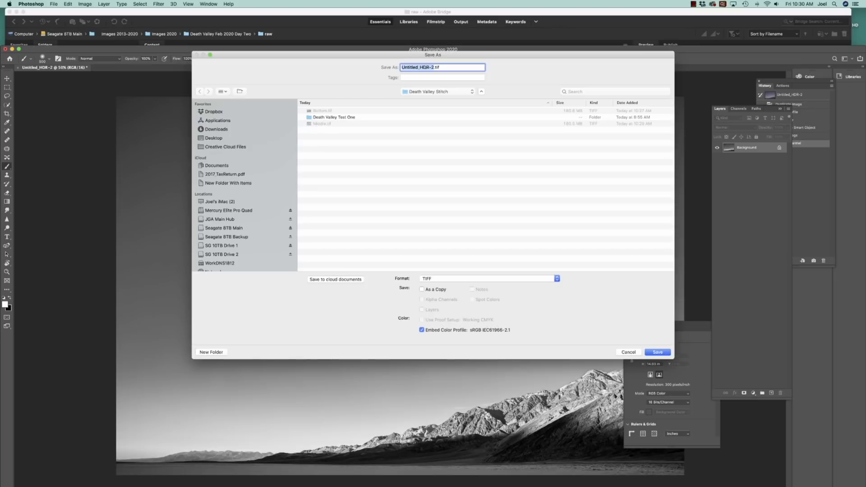
{"action": "type", "text": "top"}
{"action": "left_click", "coordinate": [656, 352]}
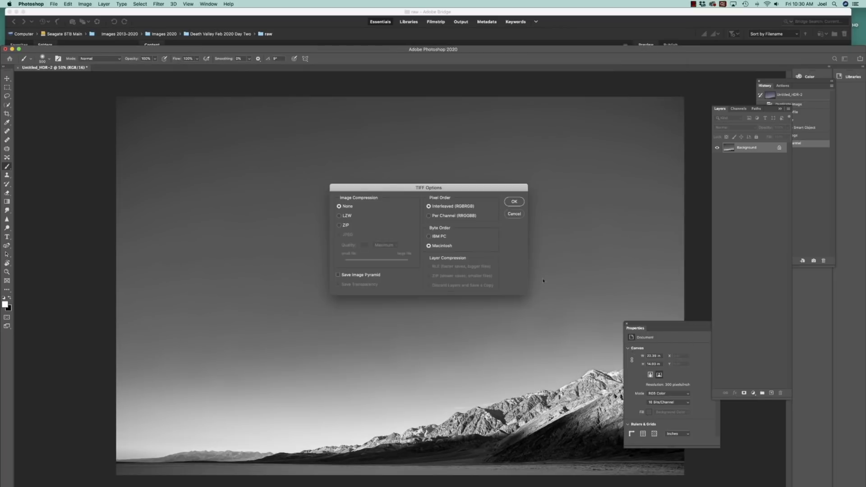
{"action": "left_click", "coordinate": [514, 202]}
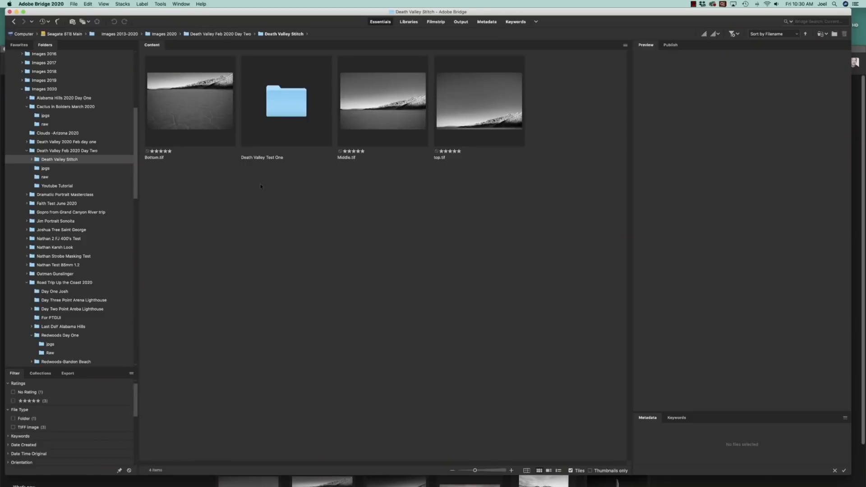
Select Bottom.tif, Middle.tif and top.tif in Bridge and load them into PTGui Pro as an aligned panorama.
{"action": "left_click", "coordinate": [198, 105]}
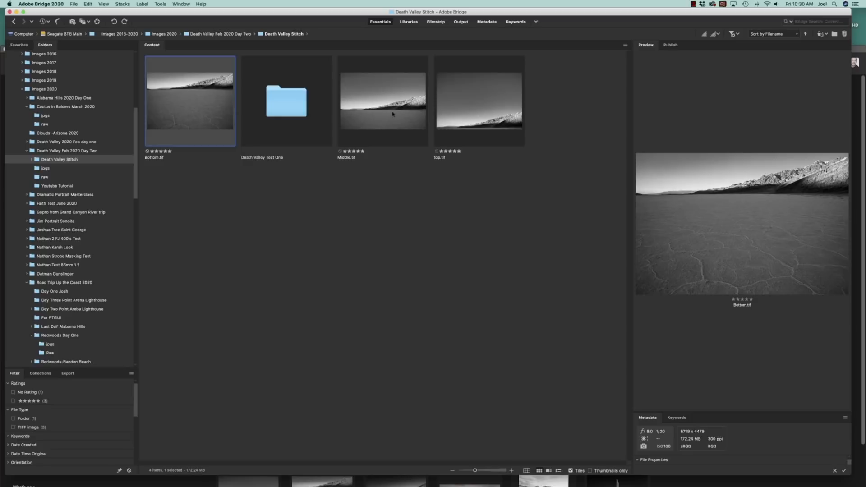
{"action": "left_click", "coordinate": [387, 108], "text": "shift"}
{"action": "left_click", "coordinate": [460, 110]}
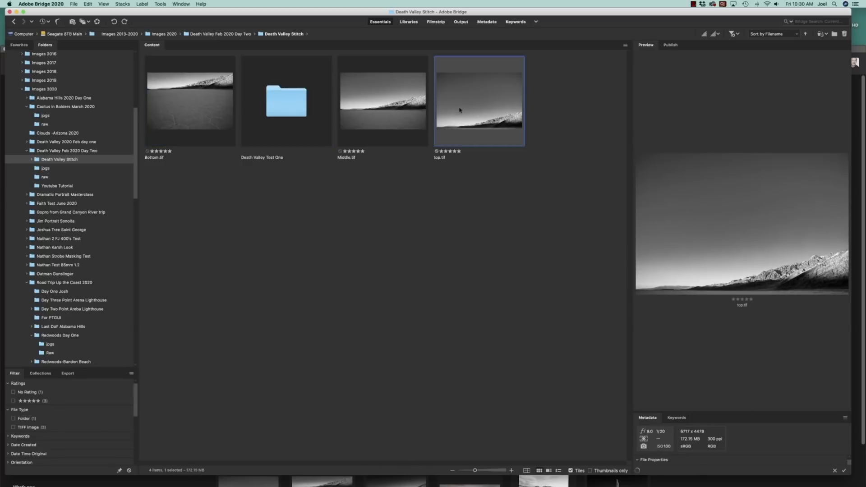
{"action": "left_click", "coordinate": [370, 108], "text": "super"}
{"action": "left_click", "coordinate": [202, 112], "text": "super"}
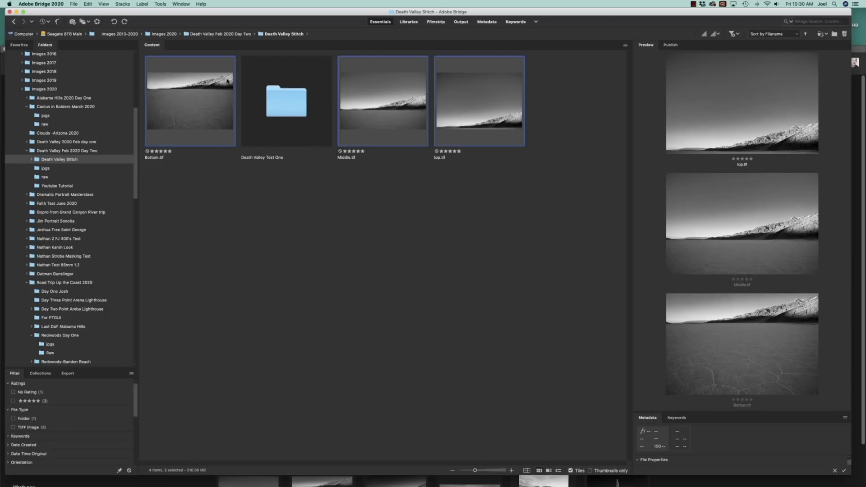
{"action": "mouse_move", "coordinate": [1, 221]}
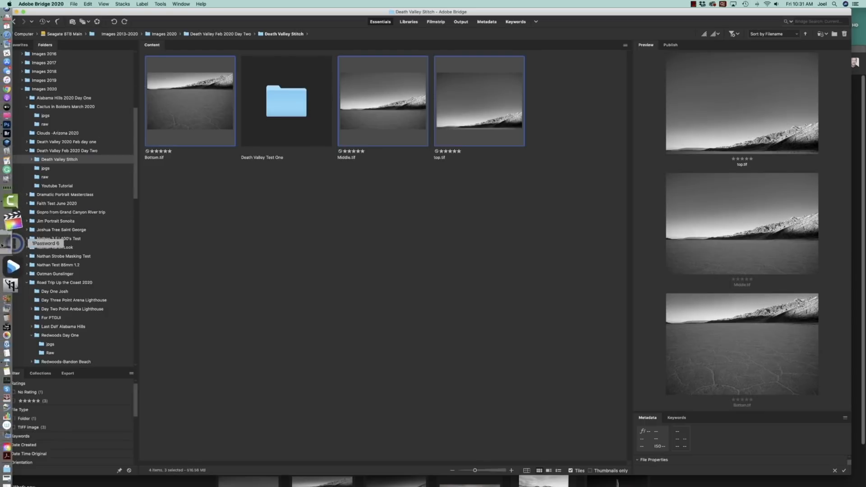
{"action": "left_click", "coordinate": [11, 278]}
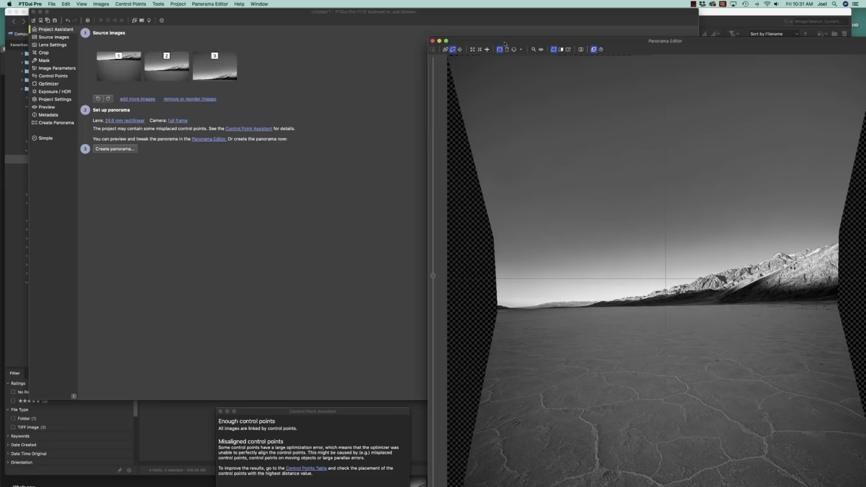
{"action": "left_click_drag", "start_coordinate": [507, 45], "coordinate": [472, 16]}
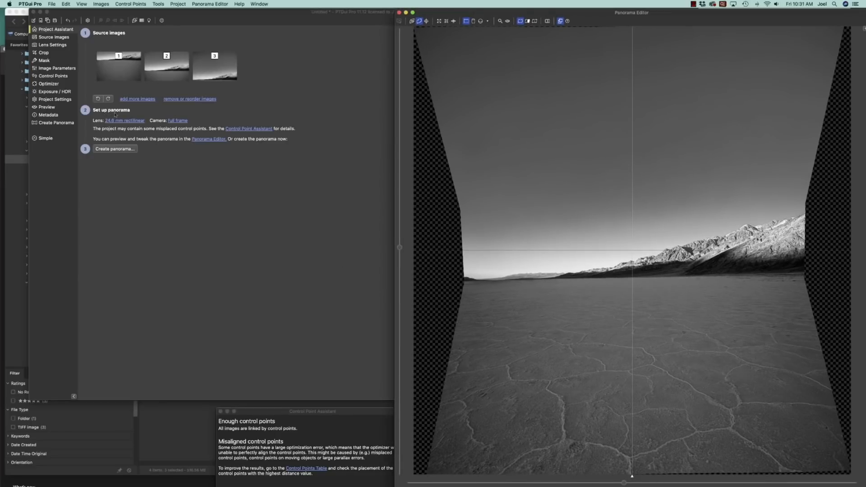
Set the panorama output to Photoshop large (.psb) at 16 bits per channel with PackBits compression and flattened layers.
{"action": "left_click", "coordinate": [113, 148]}
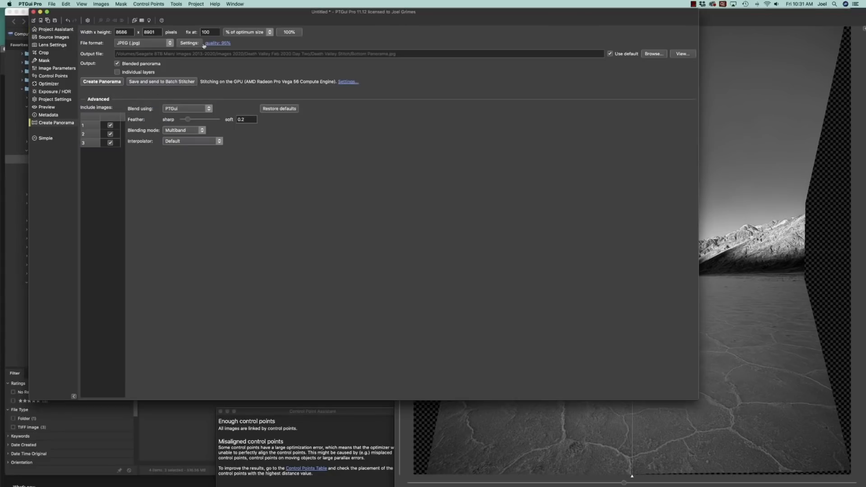
{"action": "left_click", "coordinate": [158, 45]}
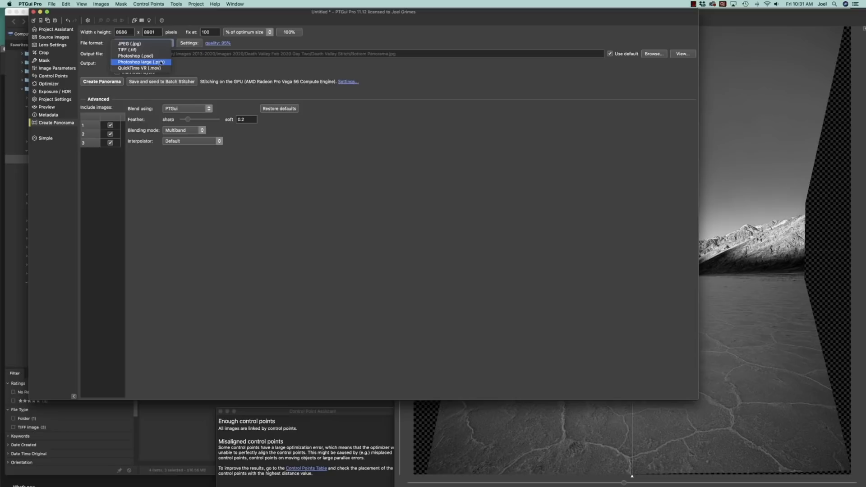
{"action": "left_click", "coordinate": [158, 62]}
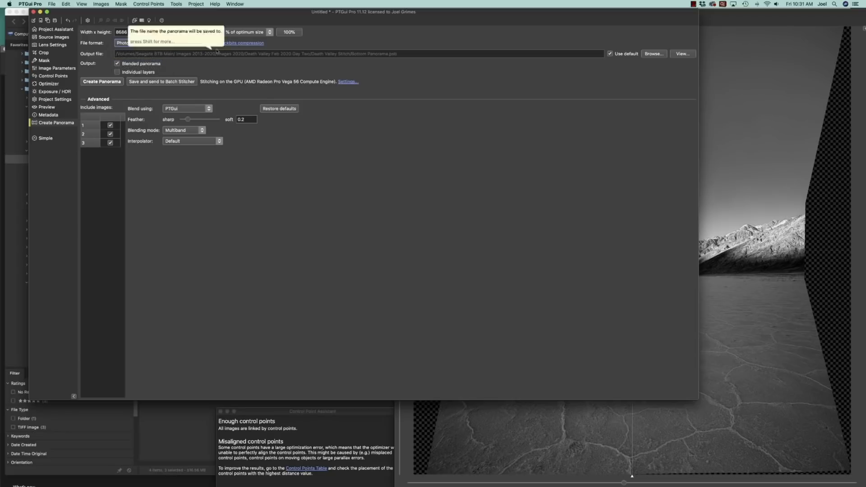
{"action": "left_click", "coordinate": [228, 43]}
{"action": "left_click", "coordinate": [394, 201]}
{"action": "left_click", "coordinate": [397, 207]}
{"action": "left_click", "coordinate": [399, 222]}
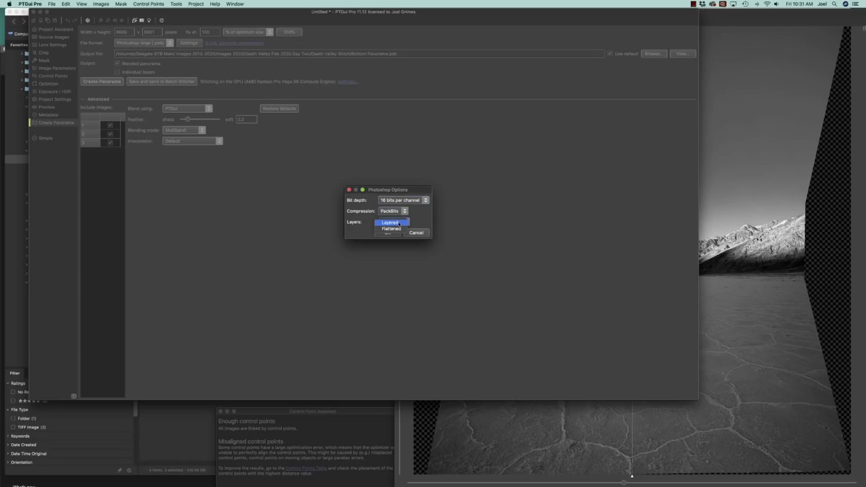
{"action": "left_click", "coordinate": [391, 229]}
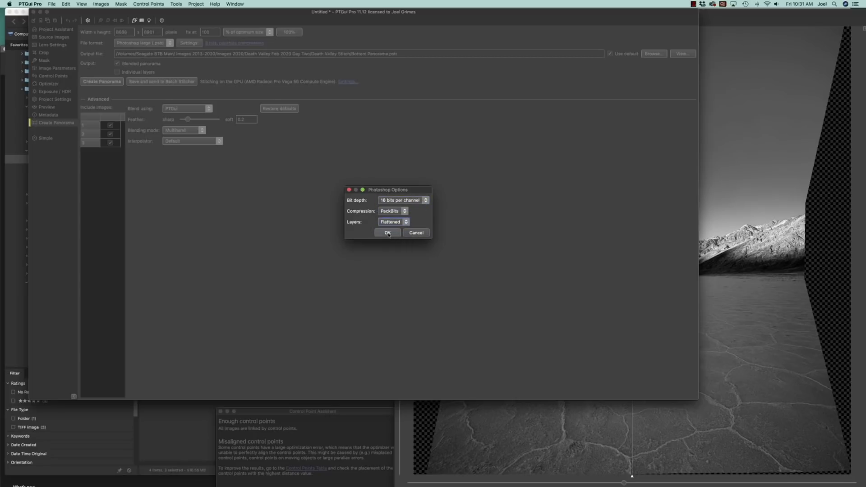
{"action": "left_click", "coordinate": [387, 232]}
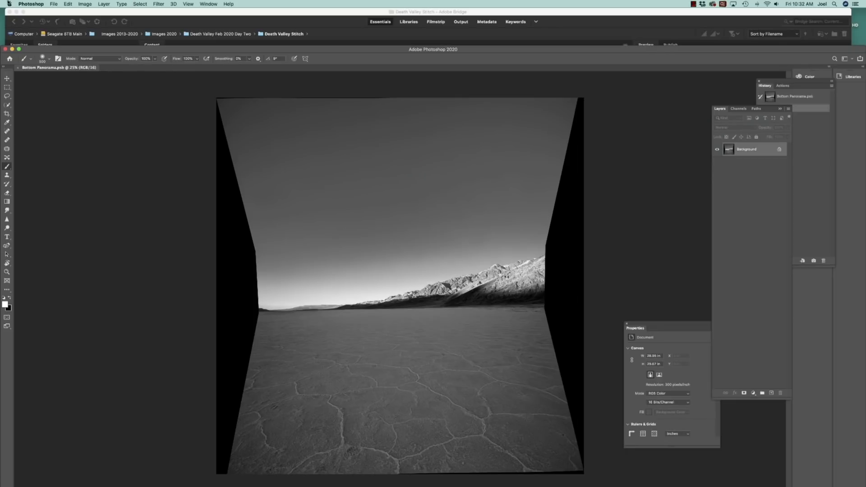
{"action": "left_click", "coordinate": [85, 4]}
{"action": "mouse_move", "coordinate": [88, 12]}
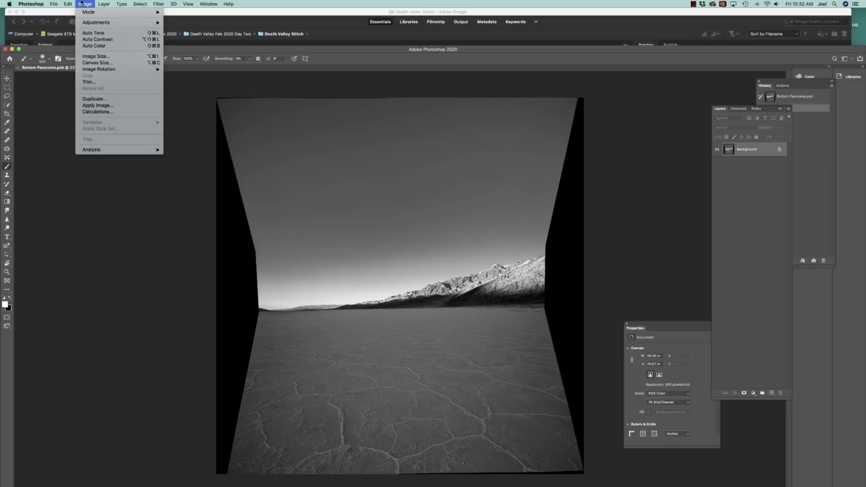
{"action": "left_click", "coordinate": [285, 137]}
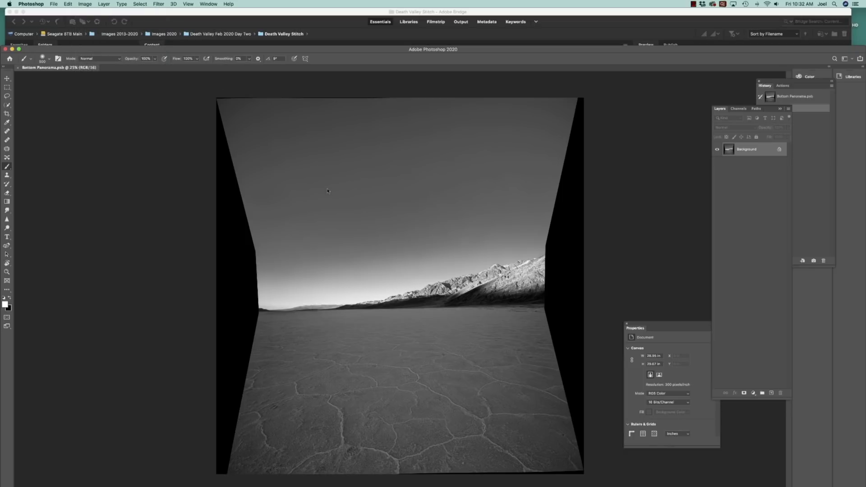
Crop Bottom Panorama.psb in Photoshop to about 22.5 by 27.2 inches, cutting off the black edges on all sides.
{"action": "left_click", "coordinate": [7, 114]}
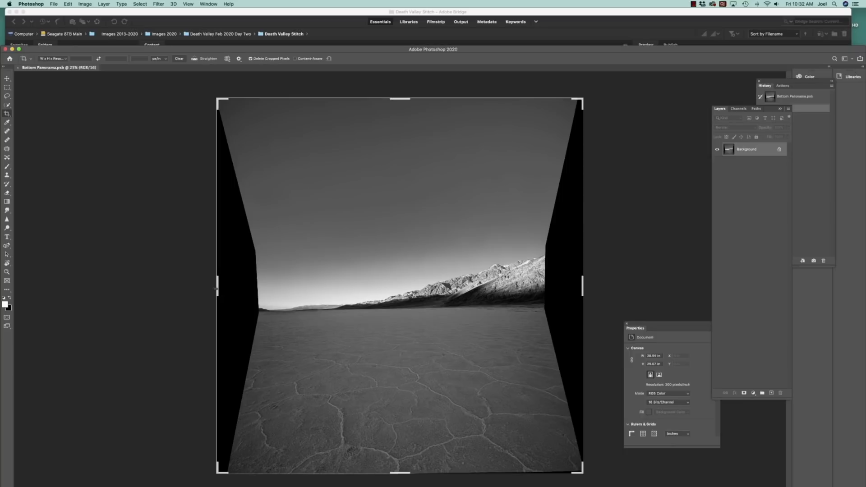
{"action": "left_click_drag", "start_coordinate": [216, 289], "coordinate": [238, 289]}
{"action": "left_click_drag", "start_coordinate": [560, 285], "coordinate": [542, 285]}
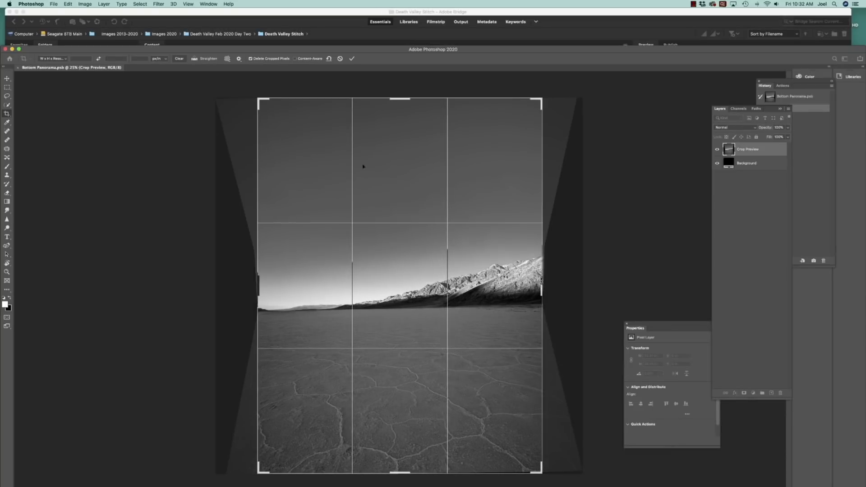
{"action": "left_click_drag", "start_coordinate": [401, 97], "coordinate": [401, 111]}
{"action": "left_click_drag", "start_coordinate": [400, 460], "coordinate": [400, 458]}
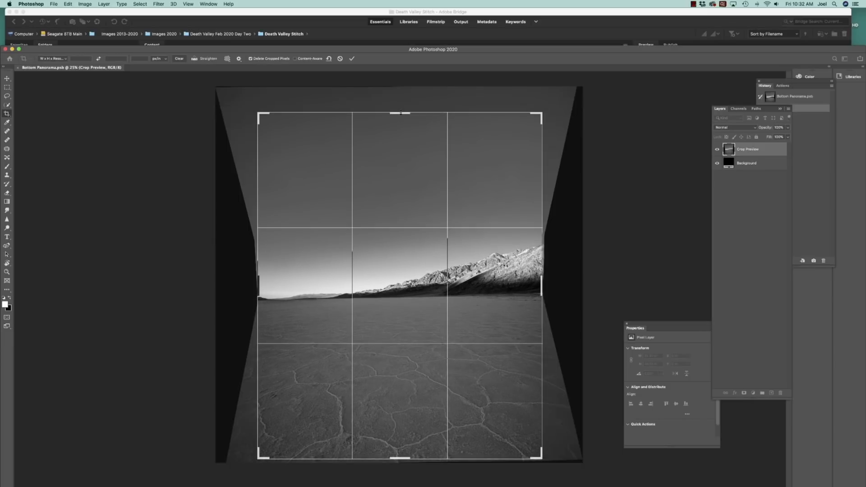
{"action": "left_click_drag", "start_coordinate": [400, 114], "coordinate": [400, 115]}
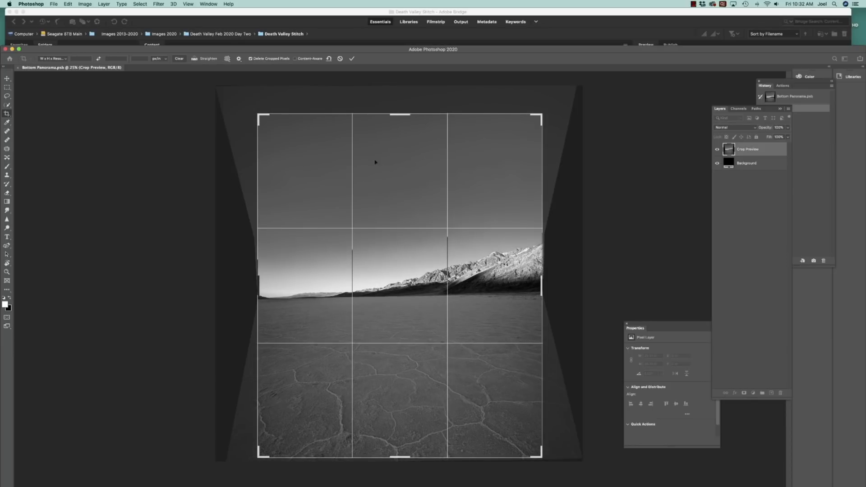
{"action": "key", "text": "Return"}
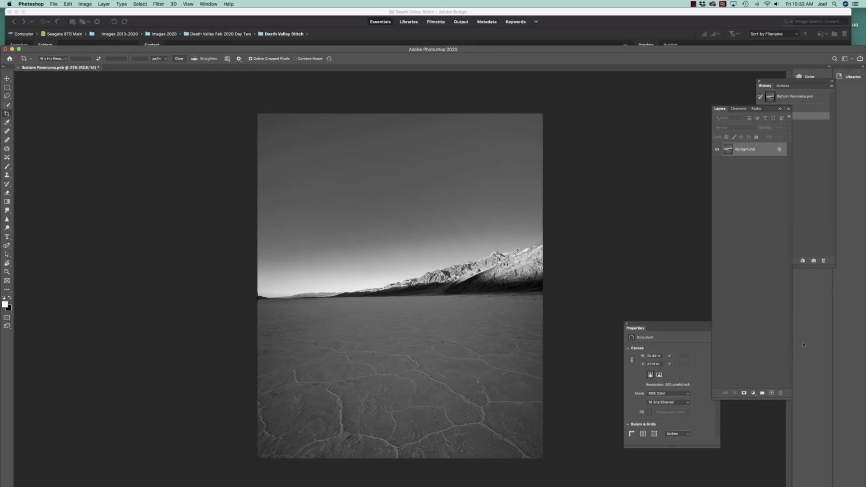
Add a Levels adjustment layer and draw a black-to-white linear gradient on its mask from the top of the sky to just below the horizon.
{"action": "left_click", "coordinate": [753, 392]}
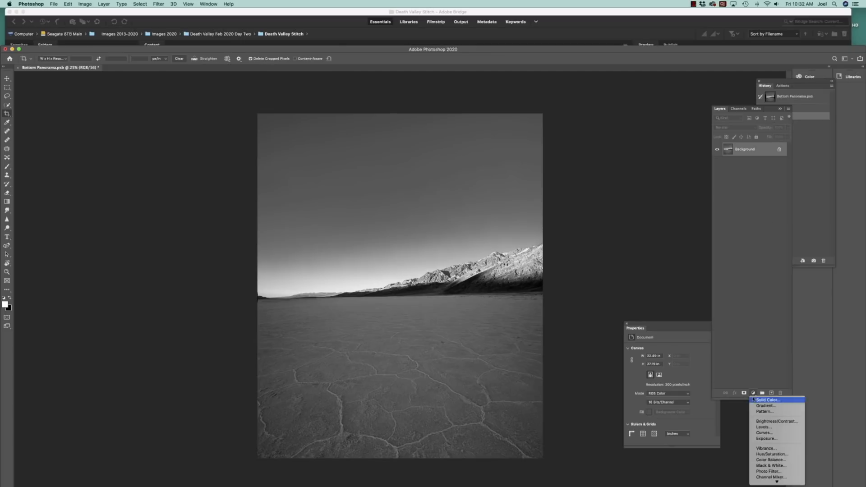
{"action": "left_click", "coordinate": [767, 427]}
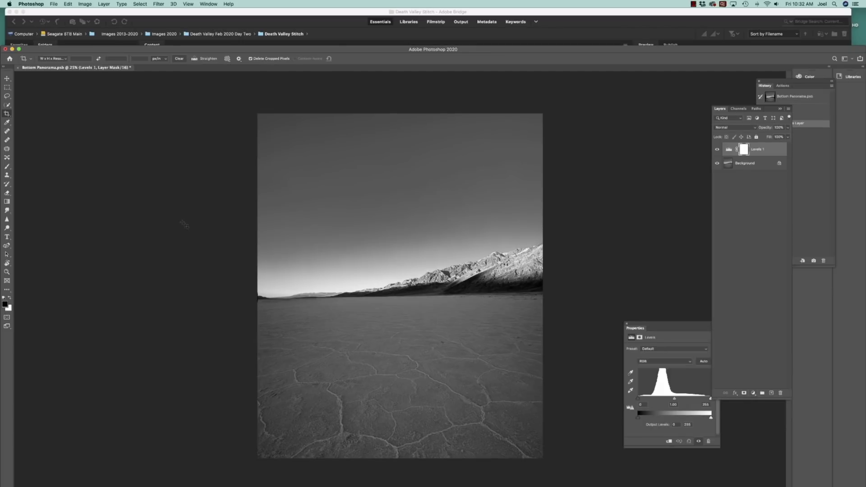
{"action": "left_click", "coordinate": [7, 202]}
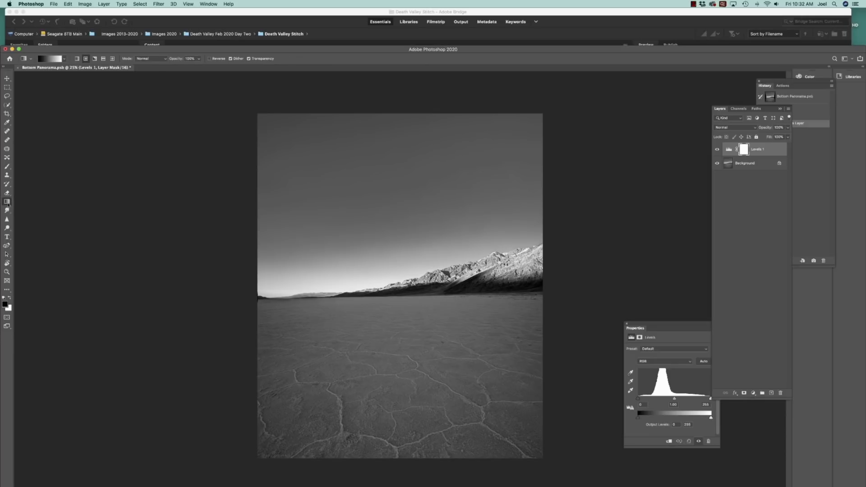
{"action": "left_click", "coordinate": [76, 59]}
{"action": "left_click_drag", "start_coordinate": [393, 104], "coordinate": [396, 333]}
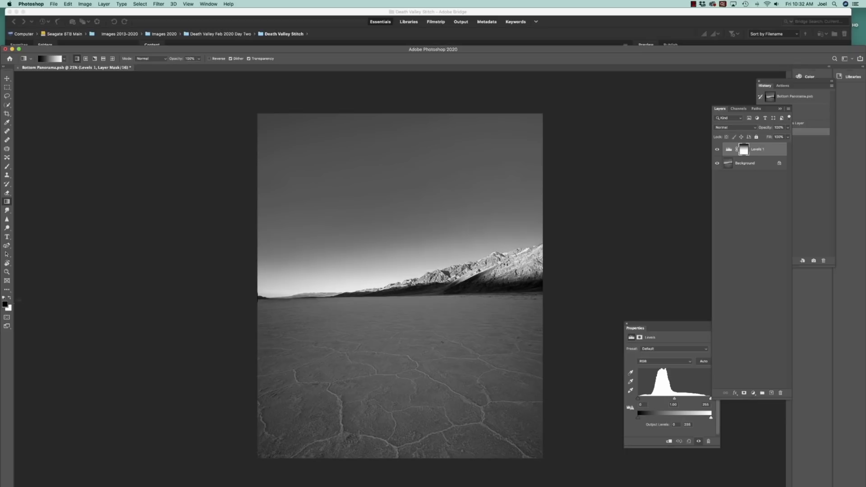
Invert the Levels 1 mask and set the layer's midtones to 0.22 to darken the sky.
{"action": "left_click", "coordinate": [743, 150]}
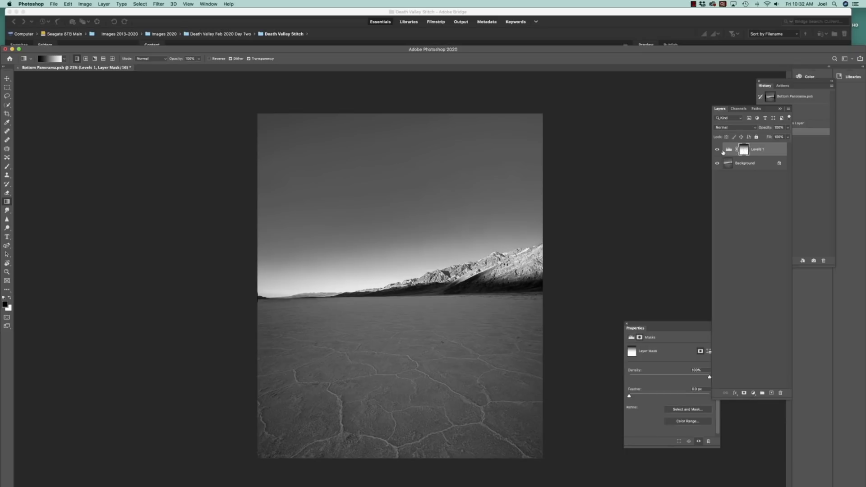
{"action": "key", "text": "super+i"}
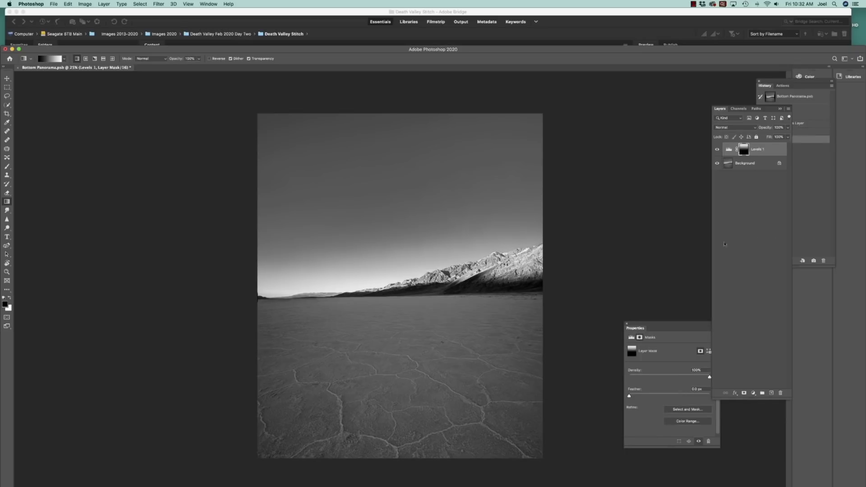
{"action": "left_click", "coordinate": [729, 151]}
{"action": "left_click_drag", "start_coordinate": [646, 327], "coordinate": [631, 112]}
{"action": "left_click_drag", "start_coordinate": [653, 188], "coordinate": [680, 184]}
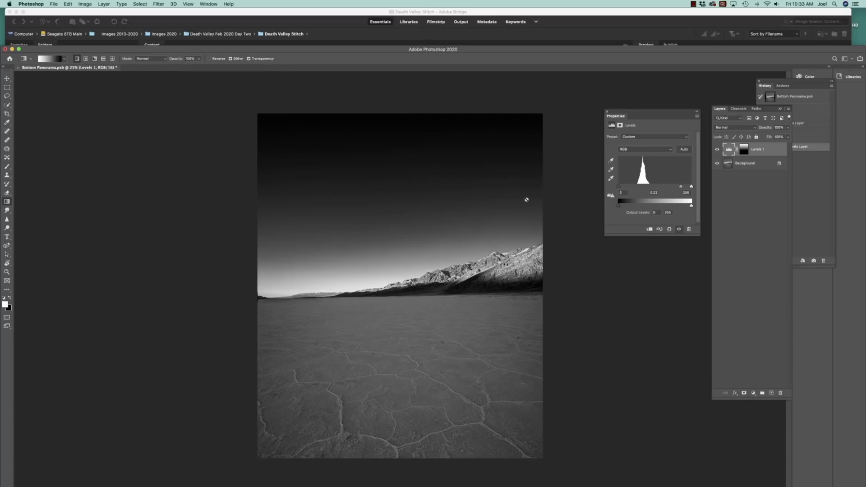
Add a second Levels adjustment above the Background and draw a black-to-white linear gradient on its mask from the bottom edge to just below the horizon.
{"action": "left_click", "coordinate": [748, 164]}
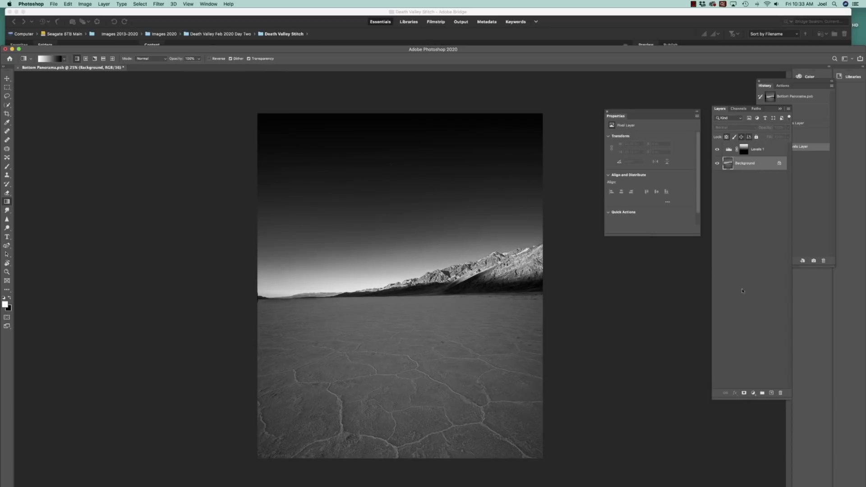
{"action": "left_click", "coordinate": [752, 392]}
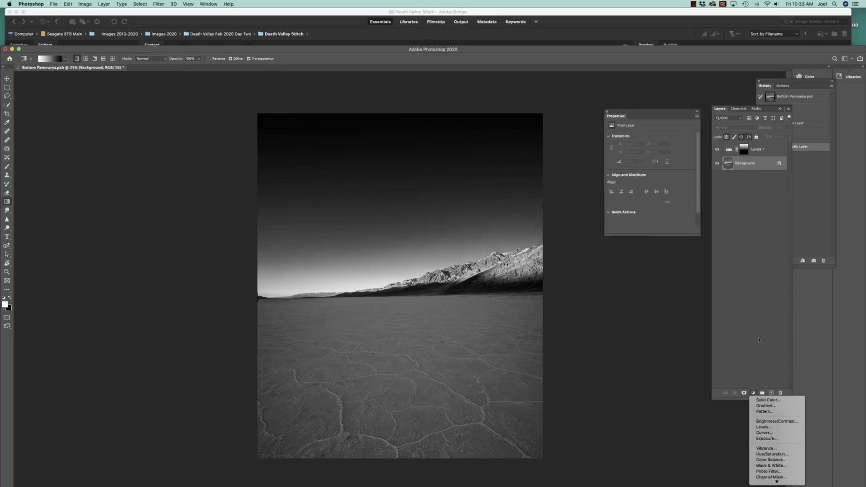
{"action": "left_click", "coordinate": [762, 427]}
{"action": "key", "text": "x"}
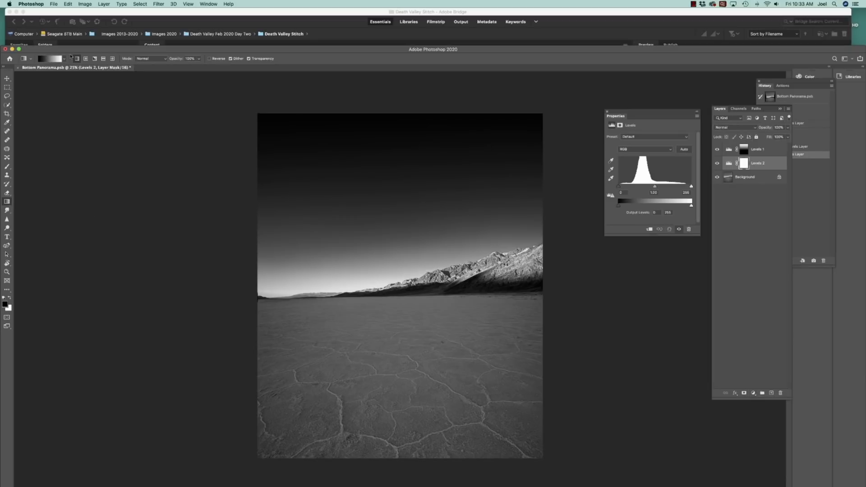
{"action": "left_click_drag", "start_coordinate": [403, 456], "coordinate": [404, 326]}
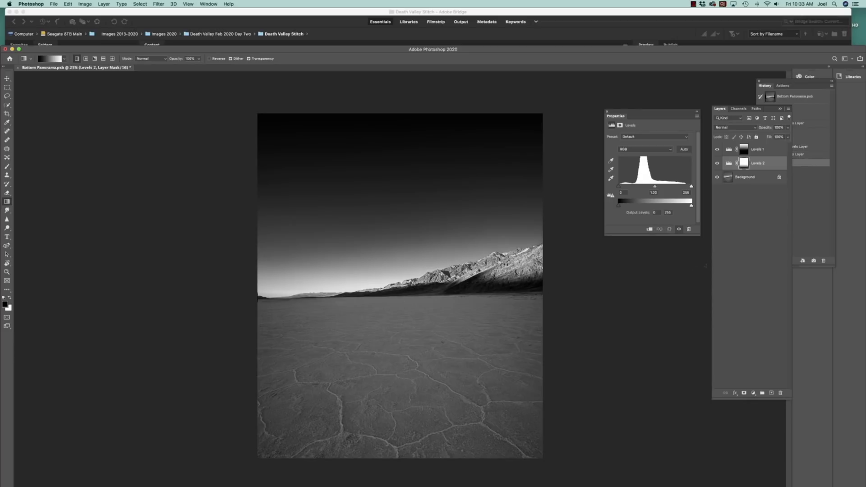
Invert the Levels 2 mask and set the layer's midtones to about 0.7 to darken the foreground.
{"action": "left_click", "coordinate": [734, 162]}
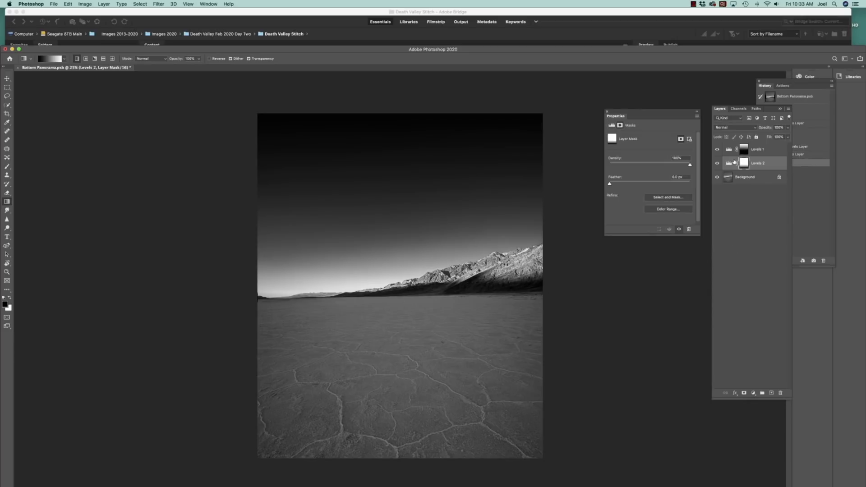
{"action": "key", "text": "super+i"}
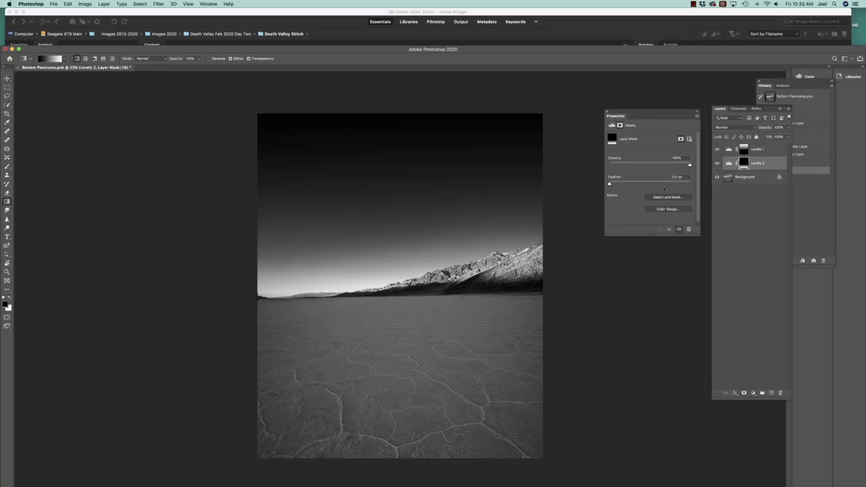
{"action": "left_click", "coordinate": [729, 163]}
{"action": "left_click_drag", "start_coordinate": [654, 186], "coordinate": [664, 185]}
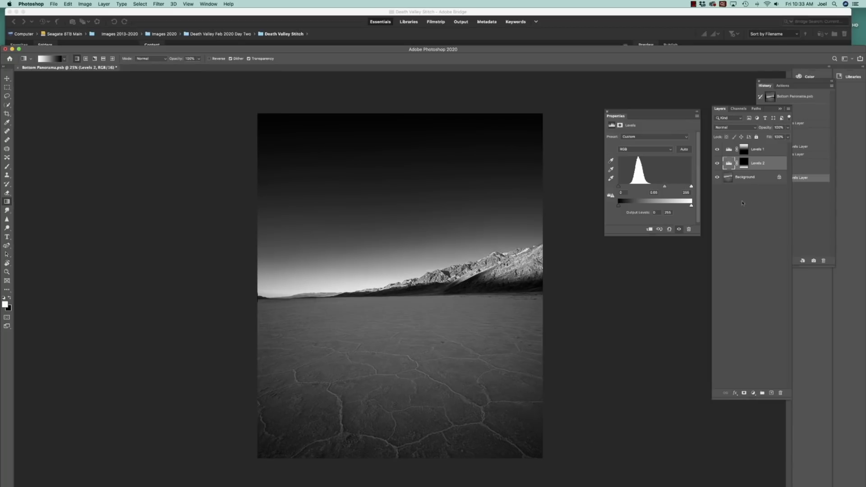
Add a third Levels adjustment above the Background with its input black point at 44 and white point at 192.
{"action": "left_click", "coordinate": [735, 181]}
{"action": "left_click", "coordinate": [753, 393]}
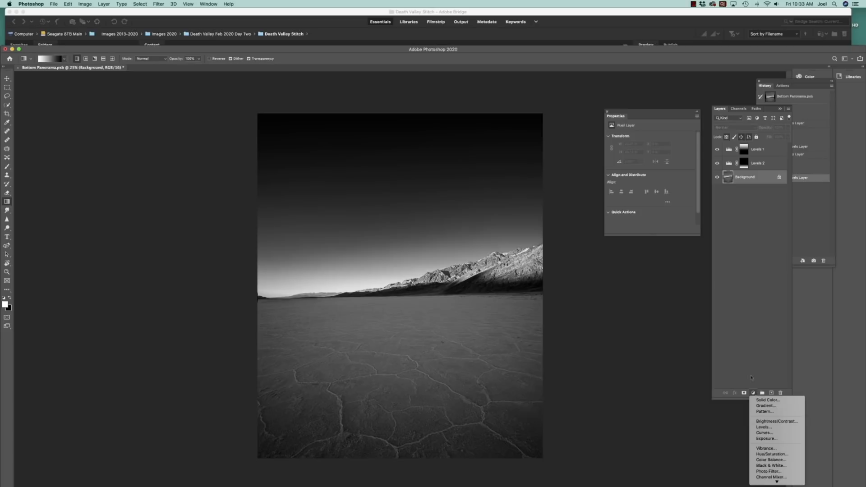
{"action": "left_click", "coordinate": [763, 427]}
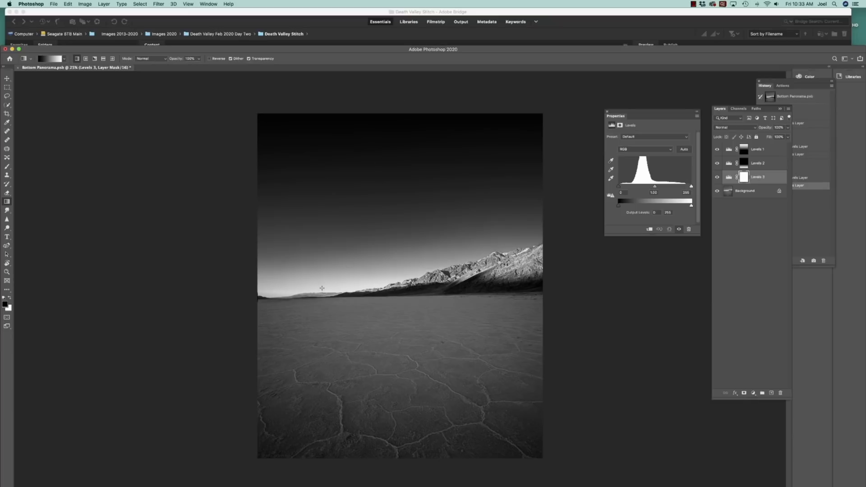
{"action": "left_click", "coordinate": [730, 180]}
{"action": "left_click_drag", "start_coordinate": [691, 187], "coordinate": [677, 187]}
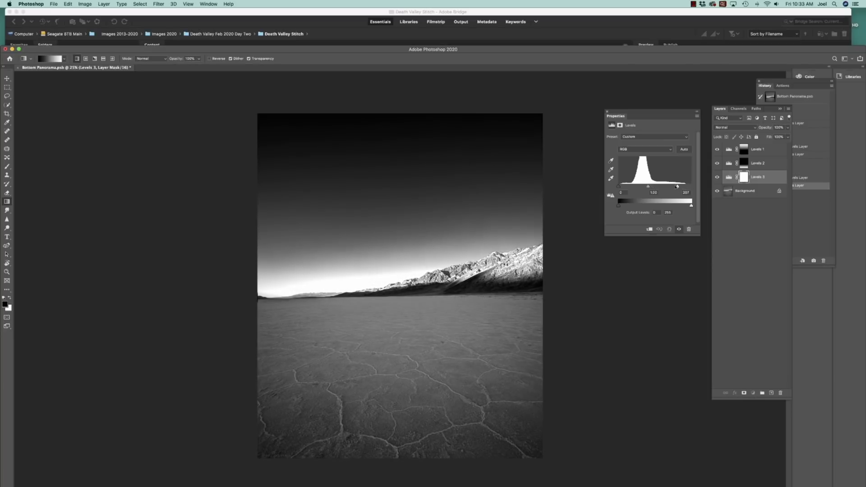
{"action": "left_click_drag", "start_coordinate": [619, 187], "coordinate": [674, 187]}
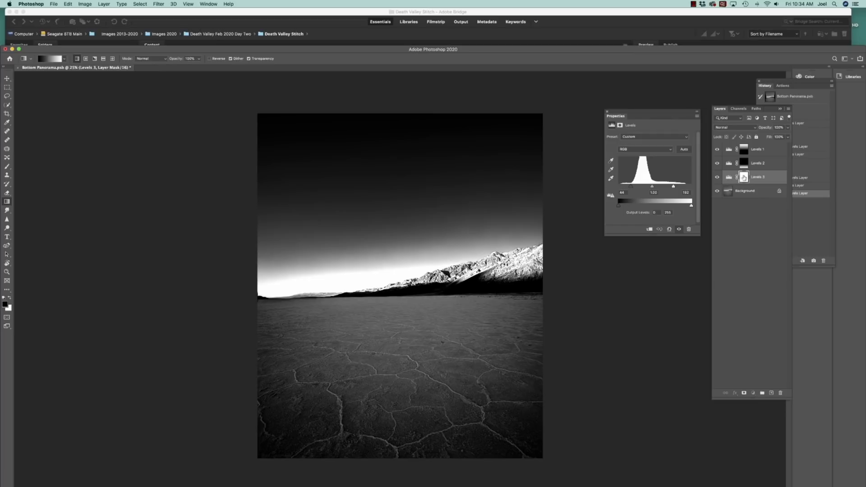
Select the Levels 3 mask, move the Bridge window lower, and raise the Photoshop window to the top of the screen.
{"action": "left_click", "coordinate": [744, 177]}
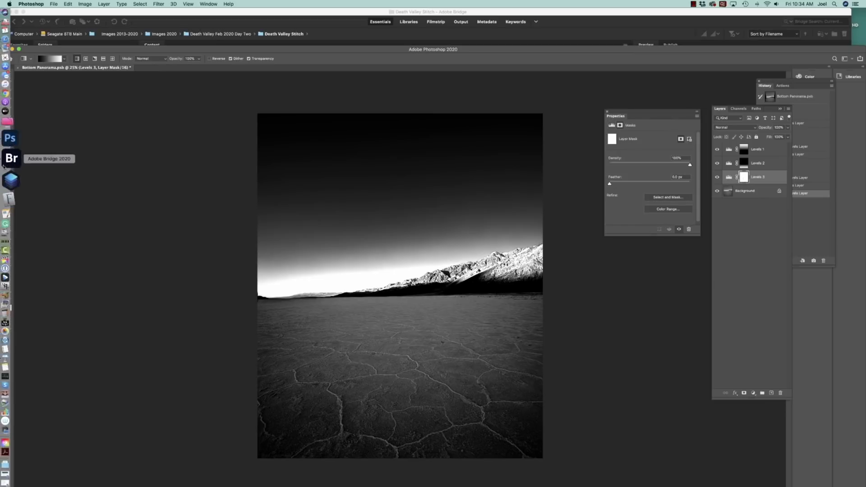
{"action": "left_click", "coordinate": [6, 159]}
{"action": "left_click_drag", "start_coordinate": [290, 21], "coordinate": [343, 281]}
{"action": "left_click", "coordinate": [205, 87]}
{"action": "left_click_drag", "start_coordinate": [206, 48], "coordinate": [204, 12]}
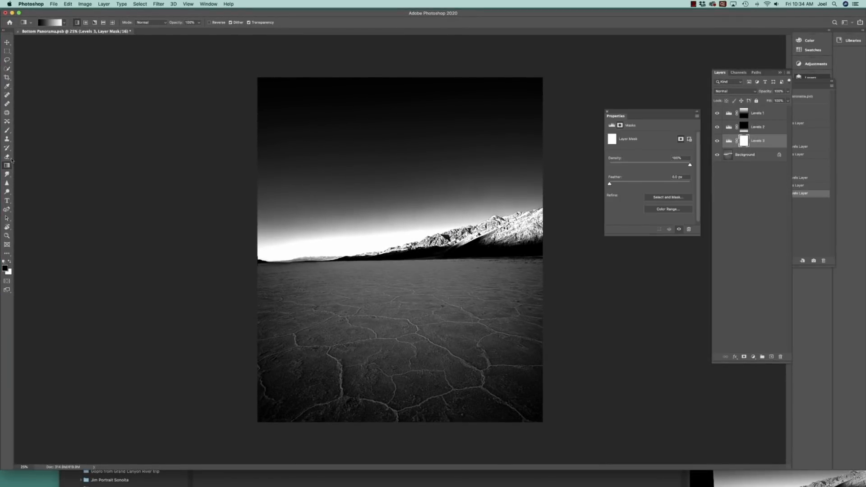
Paint black over the sky and mountains on the Levels 3 mask with a 1200 px brush.
{"action": "left_click", "coordinate": [7, 130]}
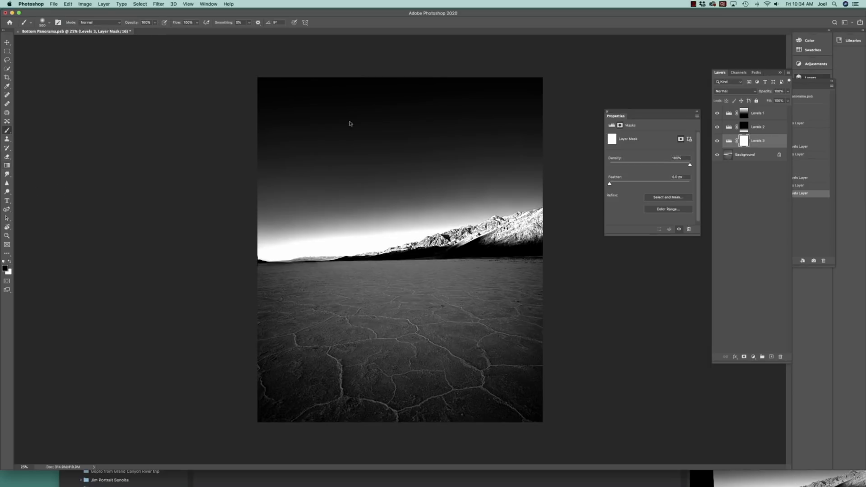
{"action": "key", "text": "bracketright"}
{"action": "key", "text": "bracketright"}
{"action": "key", "text": "bracketright"}
{"action": "key", "text": "bracketright"}
{"action": "mouse_move", "coordinate": [222, 229]}
{"action": "left_mouse_down"}
{"action": "mouse_move", "coordinate": [462, 212]}
{"action": "mouse_move", "coordinate": [540, 218]}
{"action": "mouse_move", "coordinate": [266, 245]}
{"action": "left_mouse_up"}
{"action": "mouse_move", "coordinate": [352, 158]}
{"action": "left_mouse_down"}
{"action": "mouse_move", "coordinate": [287, 102]}
{"action": "mouse_move", "coordinate": [423, 97]}
{"action": "mouse_move", "coordinate": [515, 81]}
{"action": "mouse_move", "coordinate": [524, 90]}
{"action": "mouse_move", "coordinate": [372, 114]}
{"action": "left_mouse_up"}
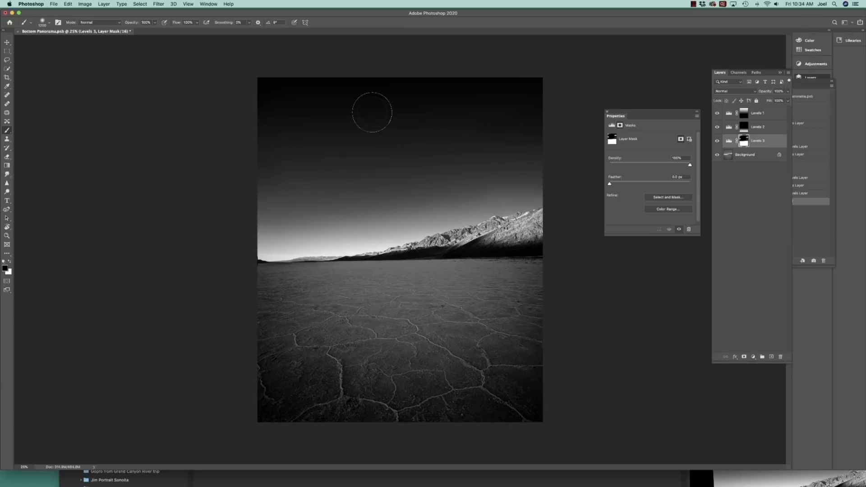
Display the Levels 3 mask as a red overlay and paint black over the sky areas missed along the upper edges.
{"action": "key", "text": "x"}
{"action": "key", "text": "backslash"}
{"action": "mouse_move", "coordinate": [499, 124]}
{"action": "left_mouse_down"}
{"action": "mouse_move", "coordinate": [509, 139]}
{"action": "mouse_move", "coordinate": [486, 134]}
{"action": "left_mouse_up"}
{"action": "key", "text": "x"}
{"action": "mouse_move", "coordinate": [474, 140]}
{"action": "left_mouse_down"}
{"action": "mouse_move", "coordinate": [506, 132]}
{"action": "mouse_move", "coordinate": [483, 110]}
{"action": "mouse_move", "coordinate": [554, 120]}
{"action": "mouse_move", "coordinate": [548, 95]}
{"action": "left_mouse_up"}
{"action": "mouse_move", "coordinate": [302, 96]}
{"action": "left_mouse_down"}
{"action": "mouse_move", "coordinate": [283, 184]}
{"action": "mouse_move", "coordinate": [273, 166]}
{"action": "left_mouse_up"}
Paint black along the horizon and mountain base on the Levels 3 mask with a 700 px brush, and hide the overlay.
{"action": "key", "text": "["}
{"action": "key", "text": "["}
{"action": "key", "text": "["}
{"action": "key", "text": "["}
{"action": "mouse_move", "coordinate": [318, 236]}
{"action": "left_mouse_down"}
{"action": "mouse_move", "coordinate": [260, 248]}
{"action": "mouse_move", "coordinate": [410, 241]}
{"action": "mouse_move", "coordinate": [380, 234]}
{"action": "mouse_move", "coordinate": [425, 243]}
{"action": "mouse_move", "coordinate": [543, 239]}
{"action": "mouse_move", "coordinate": [532, 254]}
{"action": "left_mouse_up"}
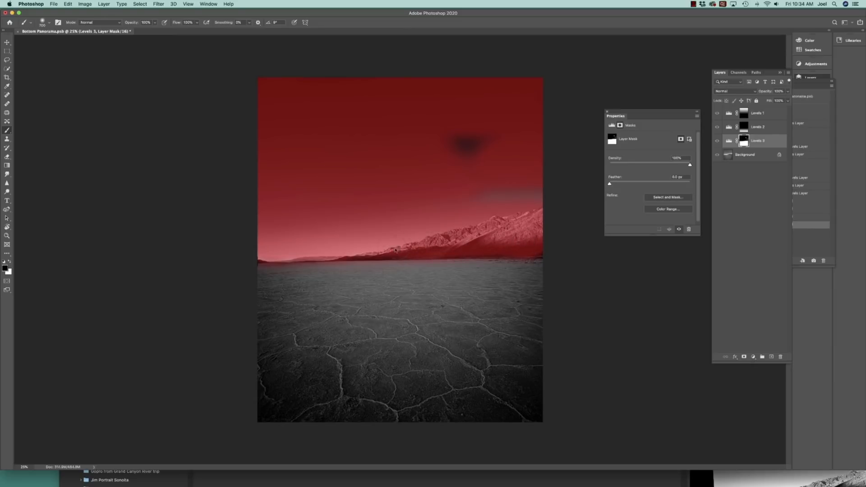
{"action": "left_click_drag", "start_coordinate": [281, 249], "coordinate": [258, 252]}
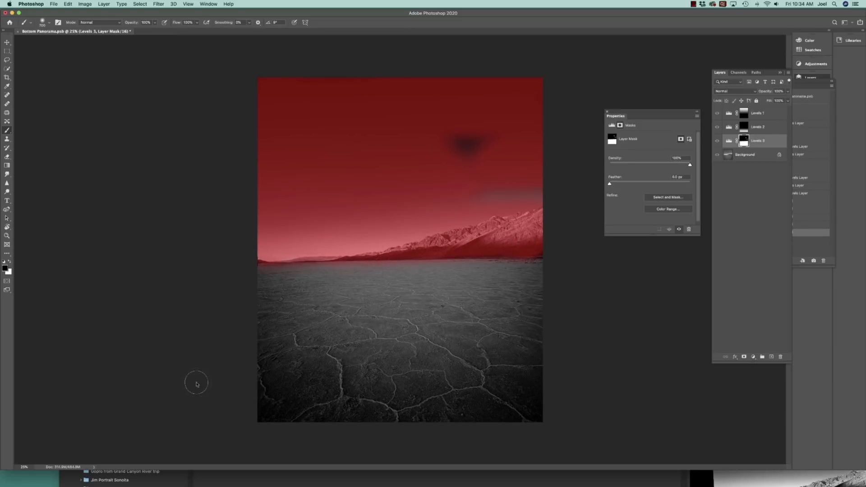
{"action": "key", "text": "backslash"}
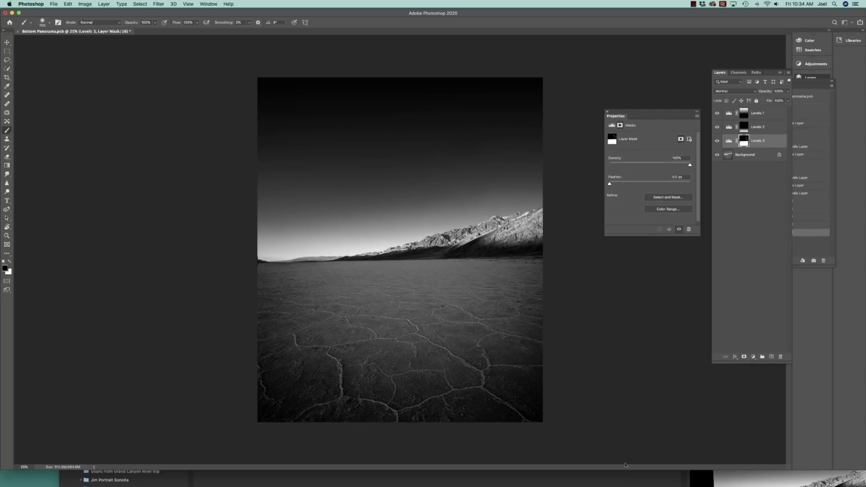
Cover the remaining unmasked sky patches above the mountains with black on the Levels 3 mask, using the red overlay as a guide.
{"action": "key", "text": "super+minus"}
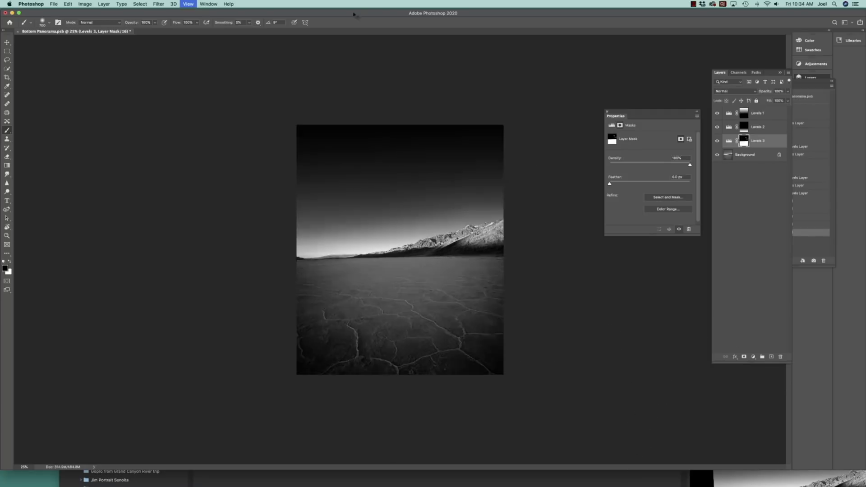
{"action": "key", "text": "super+minus"}
{"action": "key", "text": "super+plus"}
{"action": "key", "text": "super+plus"}
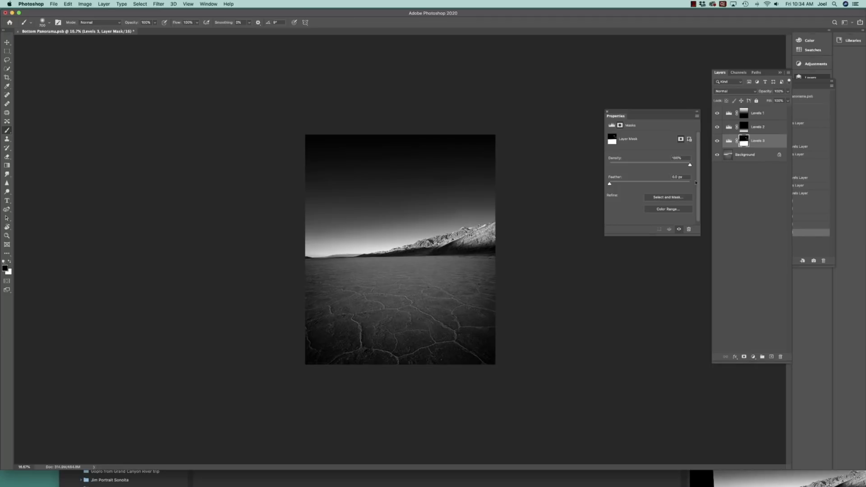
{"action": "left_click", "coordinate": [727, 142]}
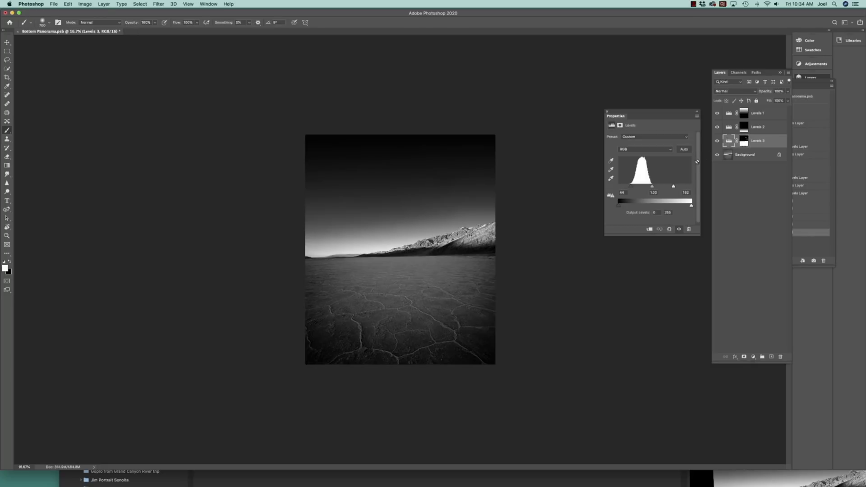
{"action": "left_click", "coordinate": [743, 141]}
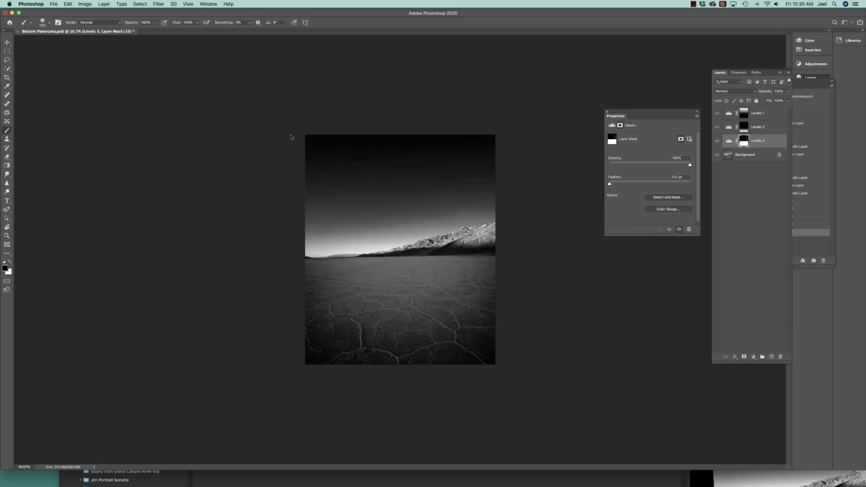
{"action": "key", "text": "backslash"}
{"action": "mouse_move", "coordinate": [440, 183]}
{"action": "left_mouse_down"}
{"action": "mouse_move", "coordinate": [462, 178]}
{"action": "mouse_move", "coordinate": [448, 197]}
{"action": "mouse_move", "coordinate": [453, 216]}
{"action": "left_mouse_up"}
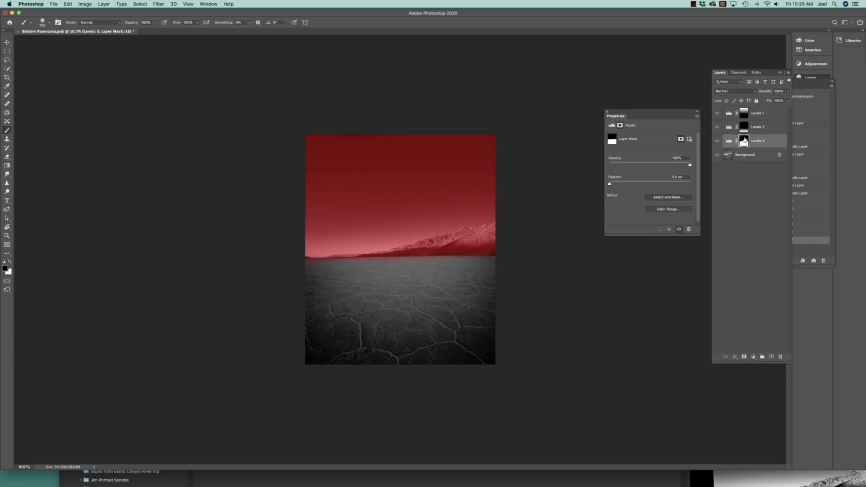
{"action": "left_click", "coordinate": [488, 243]}
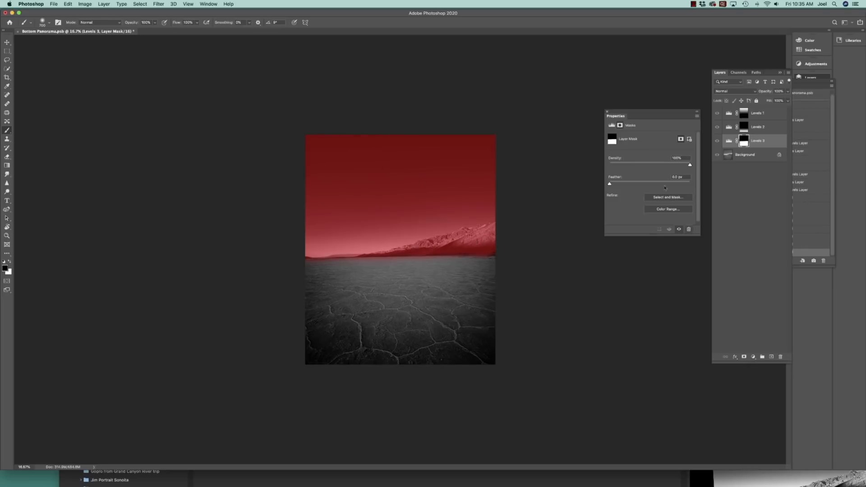
{"action": "key", "text": "backslash"}
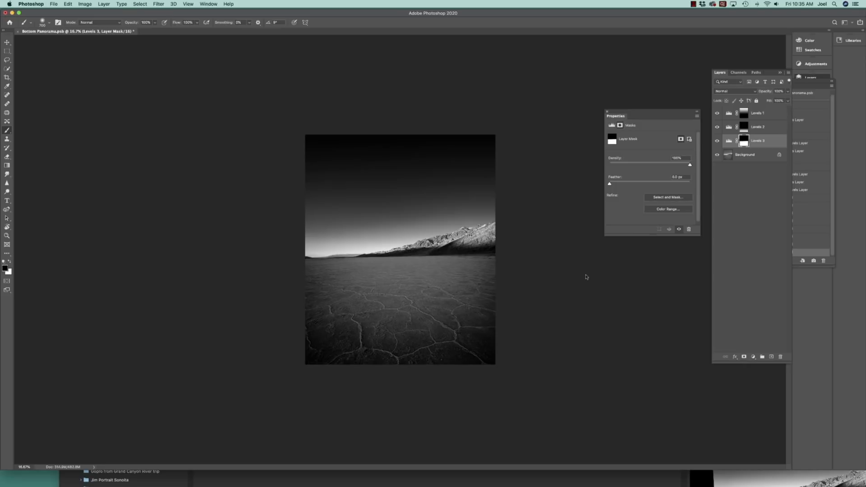
Add a fourth Levels adjustment above the Background with a black-to-white radial gradient mask centred just below the horizon and midtones at 0.86.
{"action": "left_click", "coordinate": [742, 158]}
{"action": "key", "text": "x"}
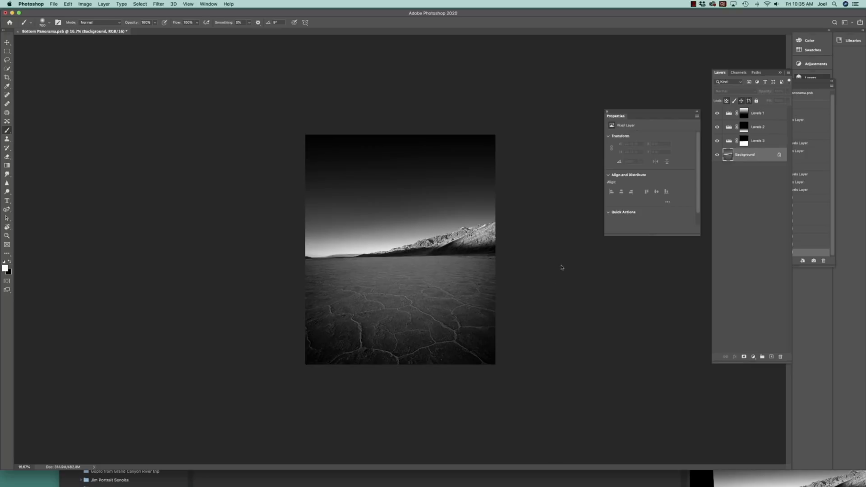
{"action": "left_click", "coordinate": [753, 356]}
{"action": "left_click", "coordinate": [762, 391]}
{"action": "left_click", "coordinate": [6, 165]}
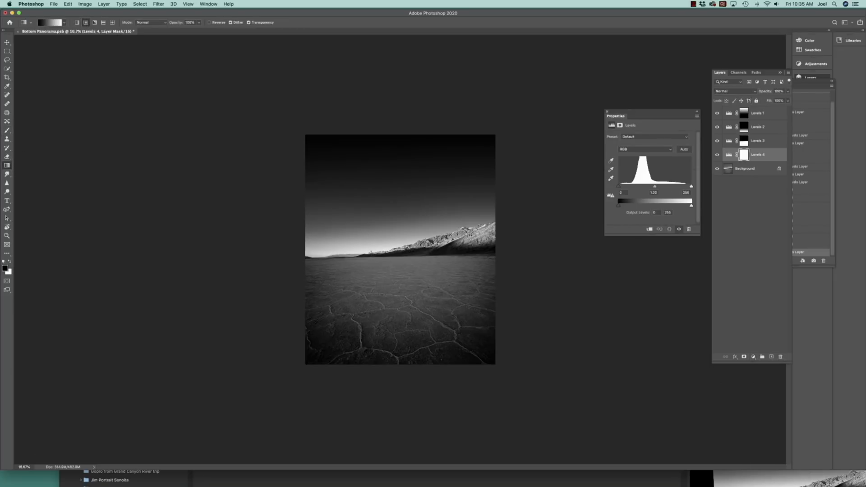
{"action": "left_click_drag", "start_coordinate": [404, 263], "coordinate": [402, 367]}
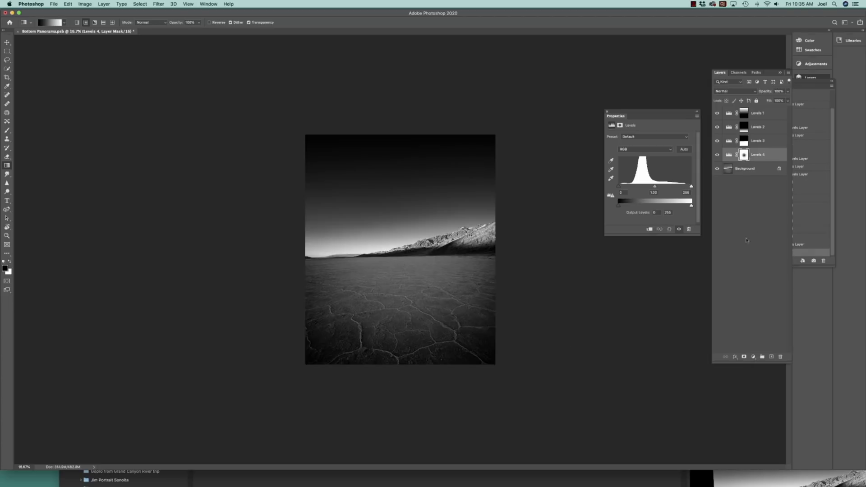
{"action": "left_click", "coordinate": [730, 156]}
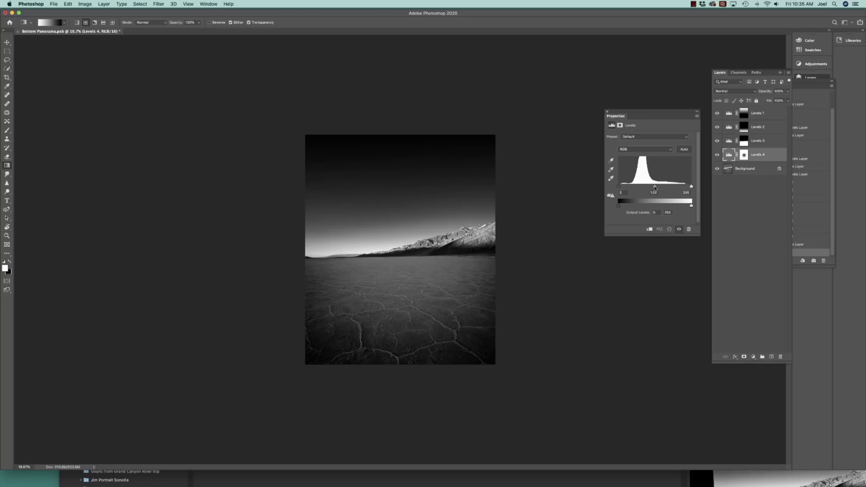
{"action": "left_click_drag", "start_coordinate": [655, 187], "coordinate": [660, 186]}
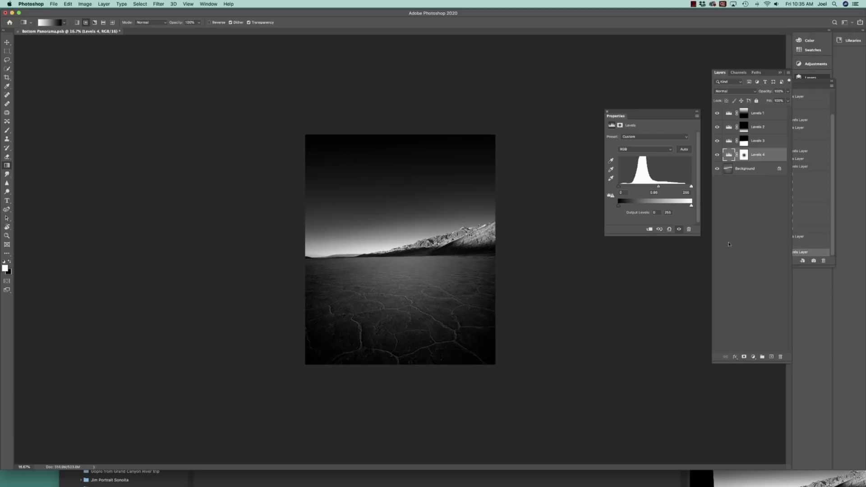
Add a new Overlay layer above Levels 1, filled with the Overlay-neutral colour (50% gray).
{"action": "left_click", "coordinate": [759, 114]}
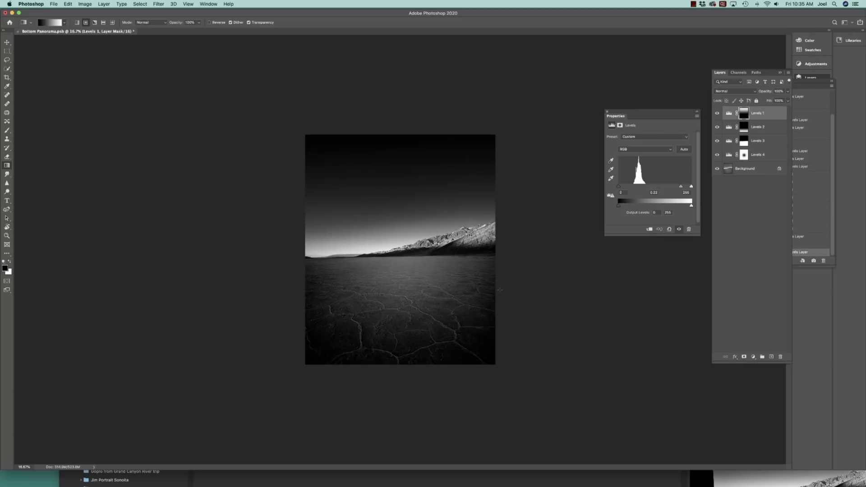
{"action": "key", "text": "super+shift+n"}
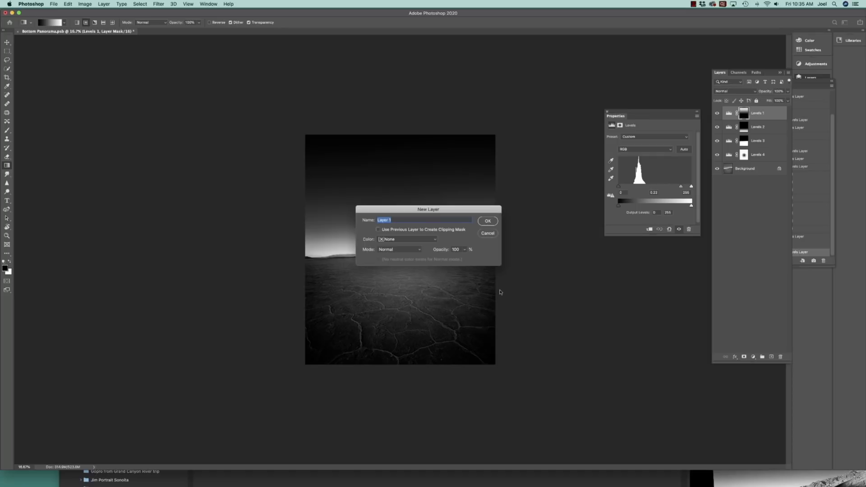
{"action": "left_click", "coordinate": [394, 252]}
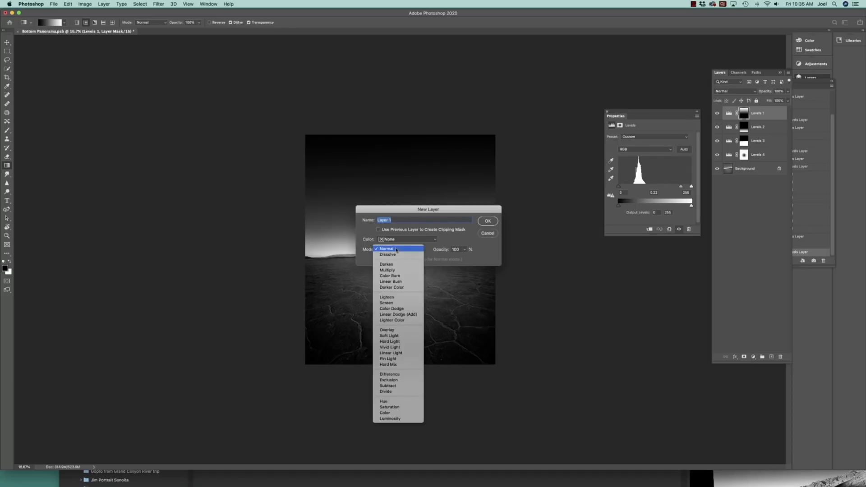
{"action": "left_click", "coordinate": [398, 332]}
{"action": "left_click", "coordinate": [379, 260]}
{"action": "left_click", "coordinate": [487, 221]}
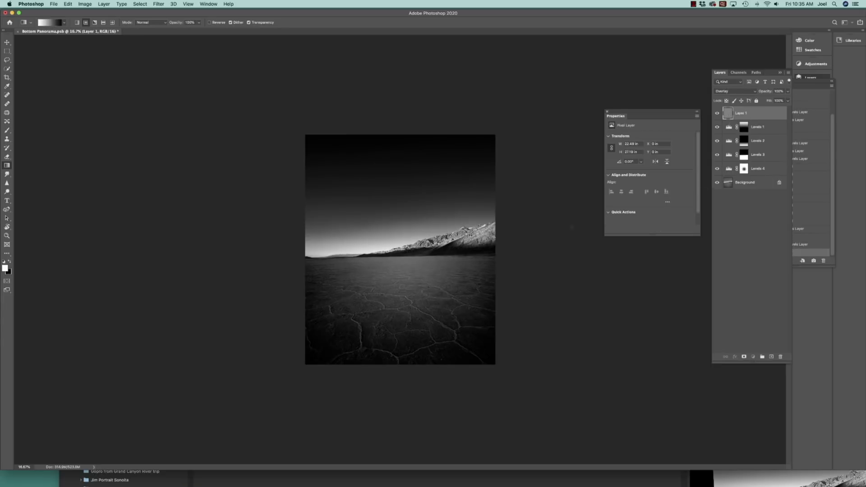
Lighten the playa just below the horizon on the gray Overlay layer with a 1500 px Dodge tool at 11% exposure.
{"action": "key", "text": "o"}
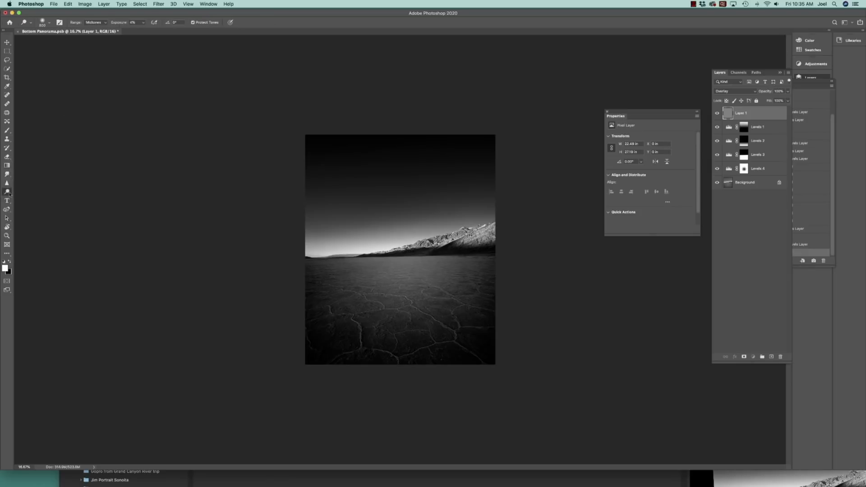
{"action": "left_click_drag", "start_coordinate": [123, 24], "coordinate": [127, 23]}
{"action": "right_click", "coordinate": [411, 288]}
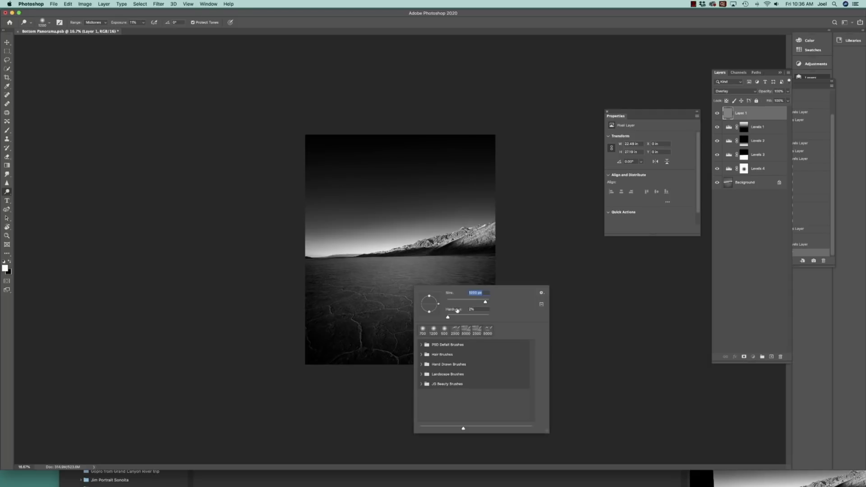
{"action": "key", "text": "Return"}
{"action": "key", "text": "bracketright"}
{"action": "key", "text": "bracketright"}
{"action": "key", "text": "bracketright"}
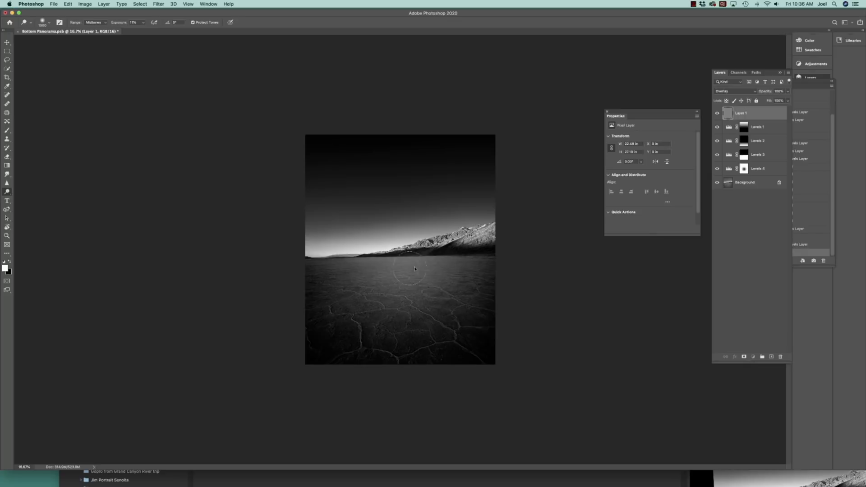
{"action": "left_click_drag", "start_coordinate": [382, 270], "coordinate": [424, 271]}
{"action": "mouse_move", "coordinate": [362, 278]}
{"action": "left_mouse_down"}
{"action": "mouse_move", "coordinate": [395, 286]}
{"action": "mouse_move", "coordinate": [383, 277]}
{"action": "mouse_move", "coordinate": [433, 267]}
{"action": "mouse_move", "coordinate": [362, 288]}
{"action": "mouse_move", "coordinate": [375, 277]}
{"action": "mouse_move", "coordinate": [366, 266]}
{"action": "mouse_move", "coordinate": [427, 268]}
{"action": "mouse_move", "coordinate": [365, 278]}
{"action": "left_mouse_up"}
{"action": "mouse_move", "coordinate": [421, 271]}
{"action": "left_mouse_down"}
{"action": "mouse_move", "coordinate": [393, 284]}
{"action": "mouse_move", "coordinate": [347, 272]}
{"action": "mouse_move", "coordinate": [405, 290]}
{"action": "mouse_move", "coordinate": [373, 290]}
{"action": "mouse_move", "coordinate": [424, 288]}
{"action": "mouse_move", "coordinate": [458, 270]}
{"action": "mouse_move", "coordinate": [381, 280]}
{"action": "mouse_move", "coordinate": [366, 270]}
{"action": "mouse_move", "coordinate": [417, 277]}
{"action": "mouse_move", "coordinate": [423, 292]}
{"action": "mouse_move", "coordinate": [384, 287]}
{"action": "mouse_move", "coordinate": [445, 280]}
{"action": "mouse_move", "coordinate": [449, 271]}
{"action": "mouse_move", "coordinate": [437, 272]}
{"action": "mouse_move", "coordinate": [454, 288]}
{"action": "mouse_move", "coordinate": [422, 291]}
{"action": "mouse_move", "coordinate": [397, 273]}
{"action": "mouse_move", "coordinate": [455, 268]}
{"action": "mouse_move", "coordinate": [434, 268]}
{"action": "mouse_move", "coordinate": [455, 275]}
{"action": "mouse_move", "coordinate": [440, 300]}
{"action": "mouse_move", "coordinate": [332, 285]}
{"action": "mouse_move", "coordinate": [359, 270]}
{"action": "left_mouse_up"}
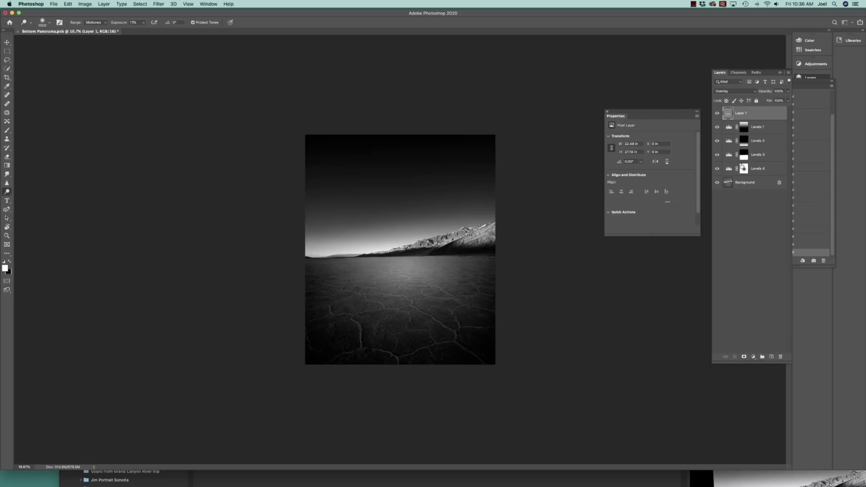
Compare the image with Levels 1 hidden and shown, and set its midtones to 0.43 to lighten the sky.
{"action": "key", "text": "super+minus"}
{"action": "key", "text": "super+minus"}
{"action": "key", "text": "super+plus"}
{"action": "key", "text": "super+plus"}
{"action": "key", "text": "super+plus"}
{"action": "left_click", "coordinate": [718, 128]}
{"action": "left_click", "coordinate": [718, 127]}
{"action": "left_click", "coordinate": [731, 128]}
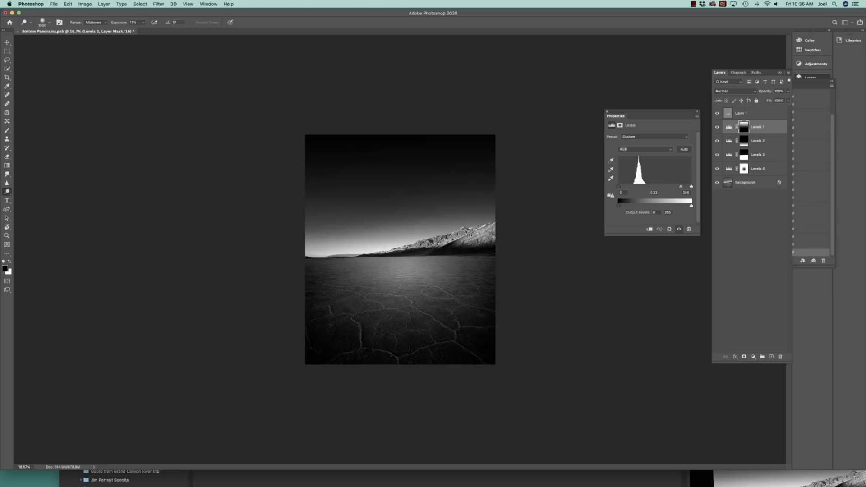
{"action": "left_click_drag", "start_coordinate": [681, 187], "coordinate": [671, 188]}
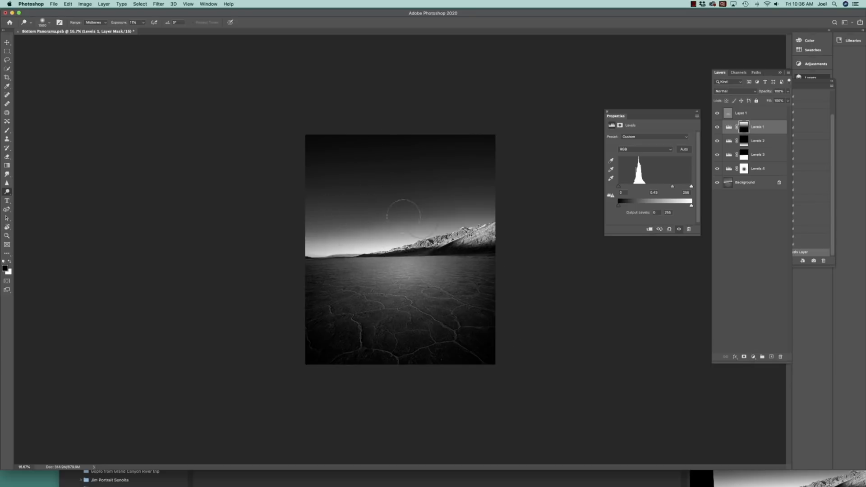
Darken the image's side edge near the horizon on the gray Overlay layer with the Burn tool at 4% exposure.
{"action": "left_click", "coordinate": [730, 115]}
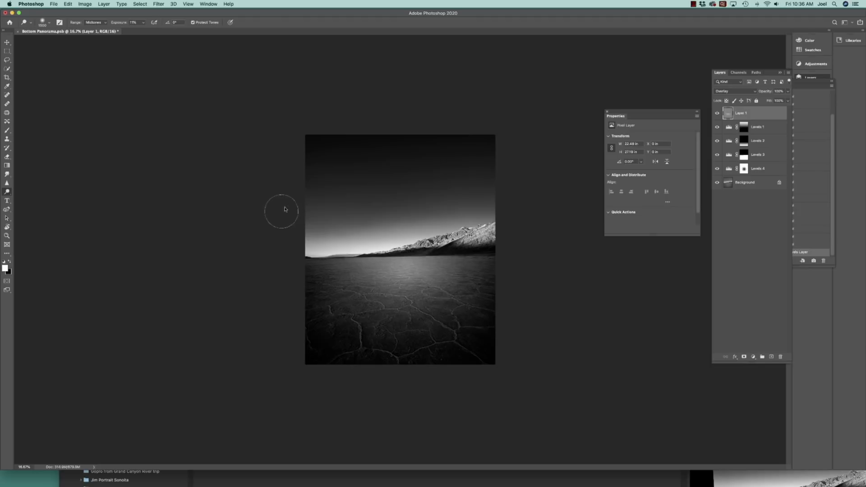
{"action": "right_click", "coordinate": [7, 192]}
{"action": "left_click", "coordinate": [32, 199]}
{"action": "left_click_drag", "start_coordinate": [127, 23], "coordinate": [120, 21]}
{"action": "key", "text": "bracketleft"}
{"action": "key", "text": "bracketleft"}
{"action": "key", "text": "bracketleft"}
{"action": "key", "text": "bracketleft"}
{"action": "key", "text": "bracketleft"}
{"action": "key", "text": "bracketleft"}
{"action": "key", "text": "bracketleft"}
{"action": "key", "text": "bracketleft"}
{"action": "key", "text": "bracketleft"}
{"action": "mouse_move", "coordinate": [267, 257]}
{"action": "left_mouse_down"}
{"action": "mouse_move", "coordinate": [299, 249]}
{"action": "mouse_move", "coordinate": [304, 205]}
{"action": "mouse_move", "coordinate": [289, 221]}
{"action": "mouse_move", "coordinate": [290, 247]}
{"action": "mouse_move", "coordinate": [307, 249]}
{"action": "left_mouse_up"}
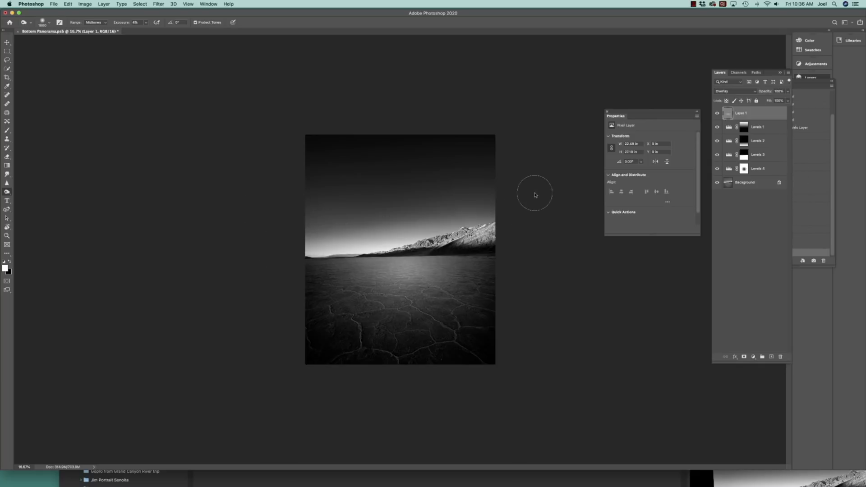
Judge the sky at thumbnail size with Levels 1 hidden and shown, and set its midtones to 0.51.
{"action": "key", "text": "super+minus"}
{"action": "key", "text": "super+minus"}
{"action": "key", "text": "super+minus"}
{"action": "key", "text": "super+minus"}
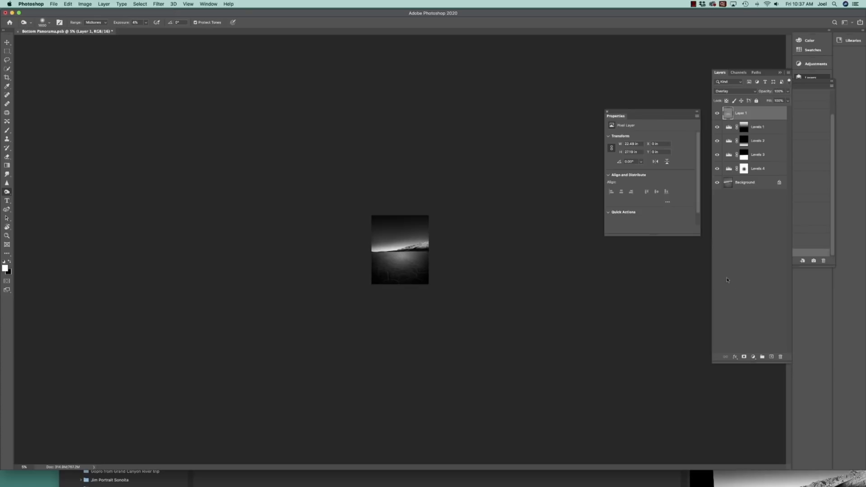
{"action": "key", "text": "super+minus"}
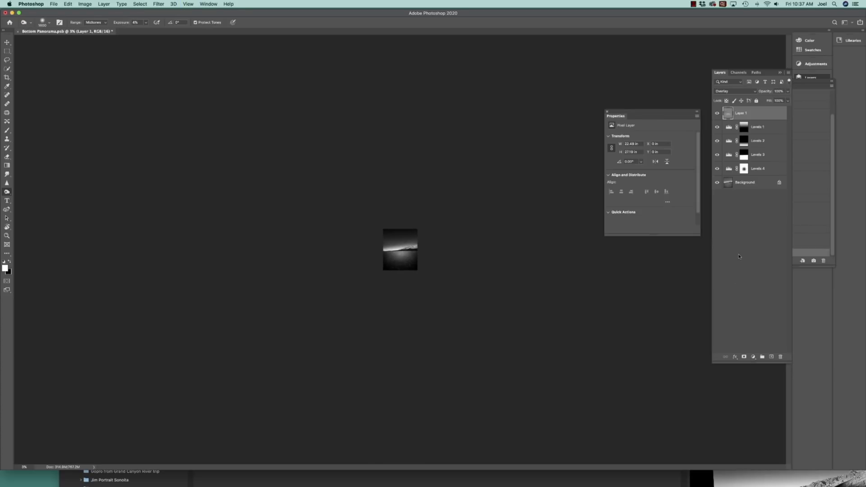
{"action": "left_click", "coordinate": [733, 131]}
{"action": "left_click", "coordinate": [718, 129]}
{"action": "left_click", "coordinate": [718, 129]}
{"action": "left_click", "coordinate": [728, 127]}
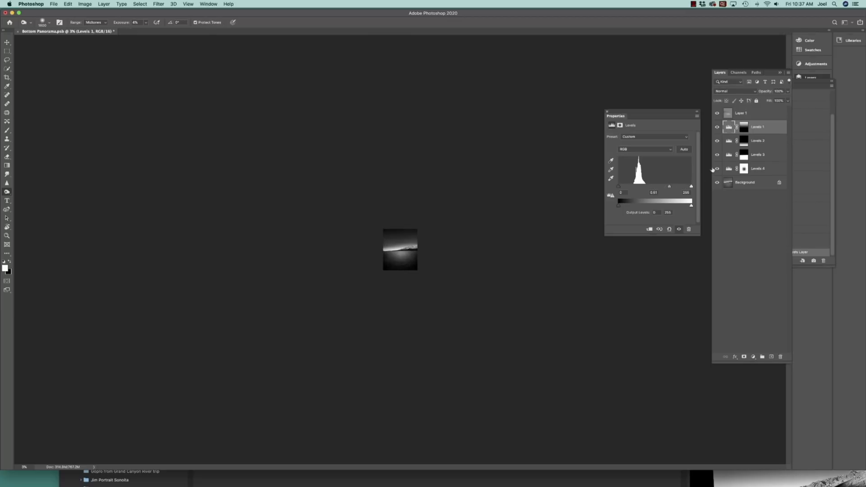
{"action": "left_click", "coordinate": [741, 144]}
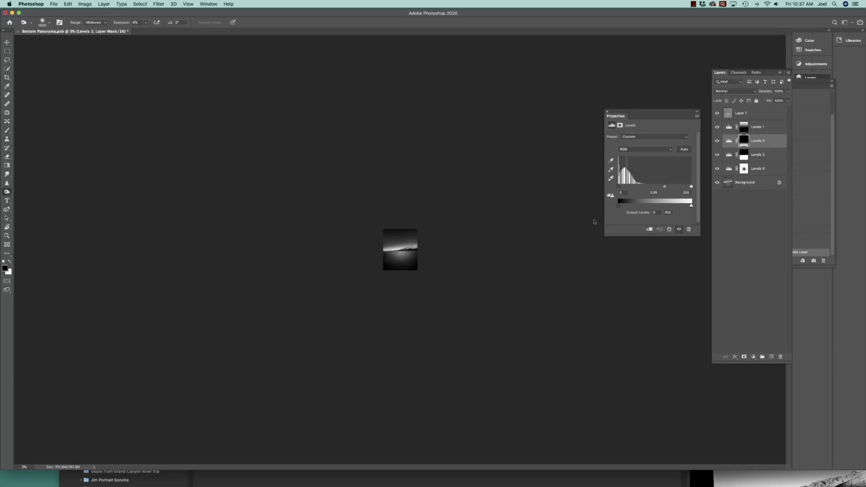
{"action": "key", "text": "super+t"}
{"action": "key", "text": "Escape"}
{"action": "key", "text": "o"}
Stretch the Levels 1 gradient mask vertically so it reaches from above the canvas down to the lower playa.
{"action": "left_click", "coordinate": [743, 132]}
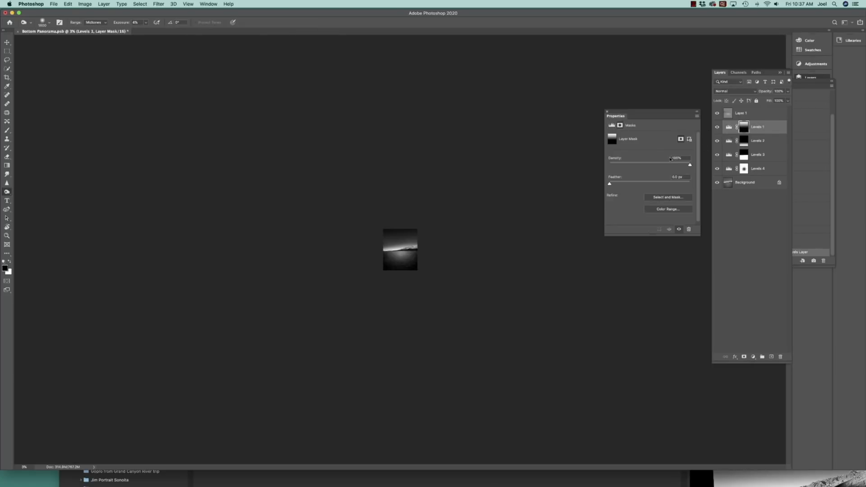
{"action": "key", "text": "super+t"}
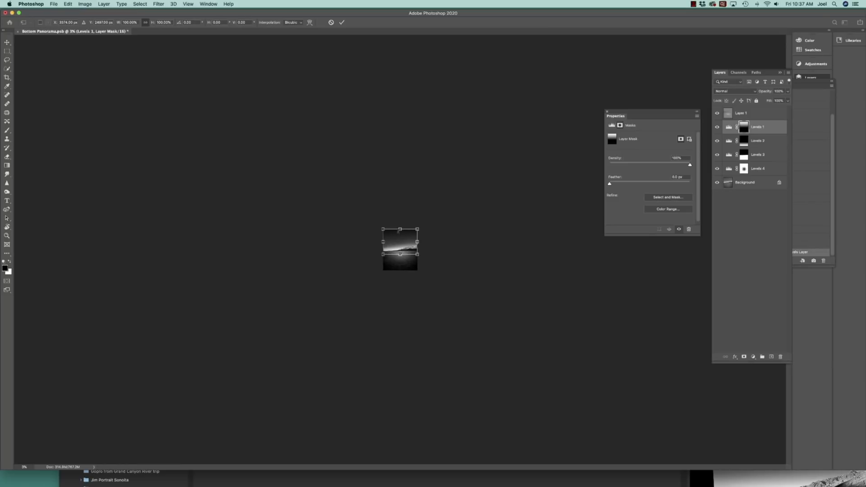
{"action": "key", "text": "super+plus"}
{"action": "key", "text": "super+plus"}
{"action": "key", "text": "super+plus"}
{"action": "key", "text": "super+plus"}
{"action": "key", "text": "super+plus"}
{"action": "key", "text": "super+plus"}
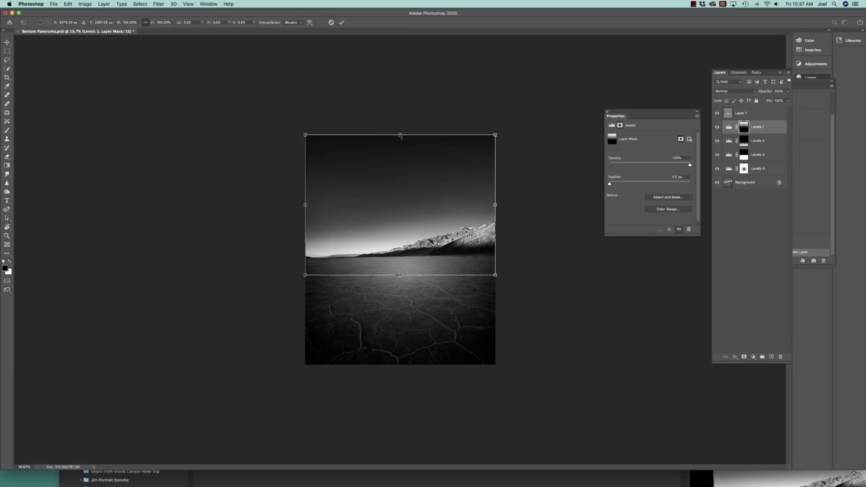
{"action": "left_click_drag", "start_coordinate": [400, 134], "coordinate": [400, 115]}
{"action": "left_click_drag", "start_coordinate": [400, 274], "coordinate": [400, 321]}
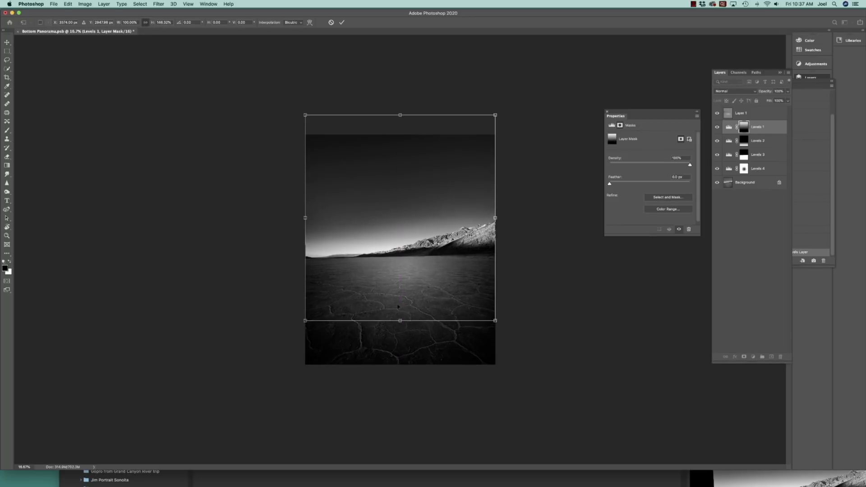
{"action": "key", "text": "Return"}
{"action": "key", "text": "o"}
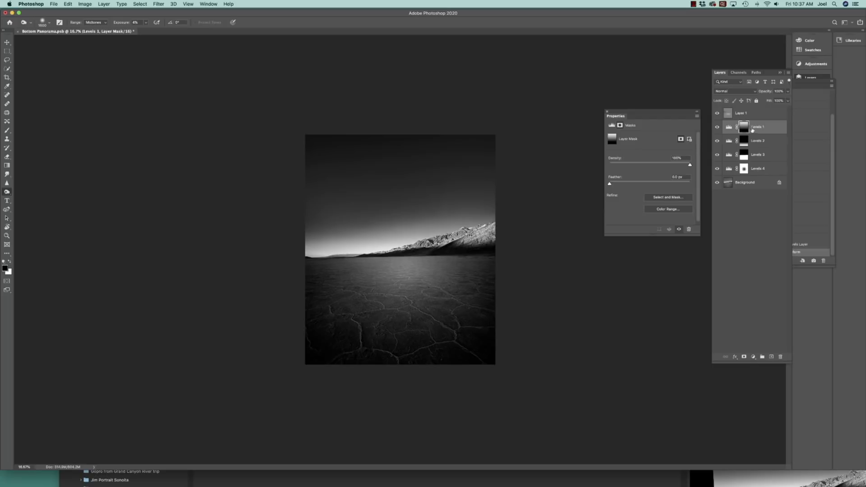
Paint black over the mountains and the playa on the Levels 1 mask with a 700 px brush.
{"action": "left_click", "coordinate": [7, 130]}
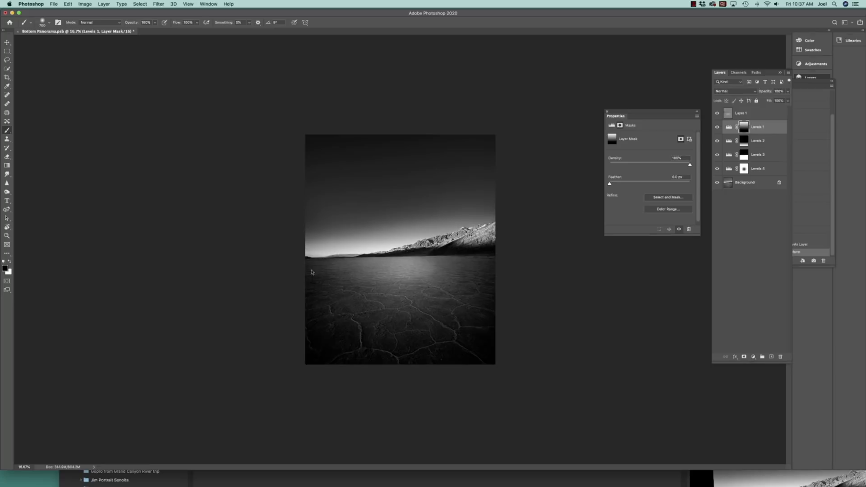
{"action": "left_click_drag", "start_coordinate": [470, 257], "coordinate": [461, 247]}
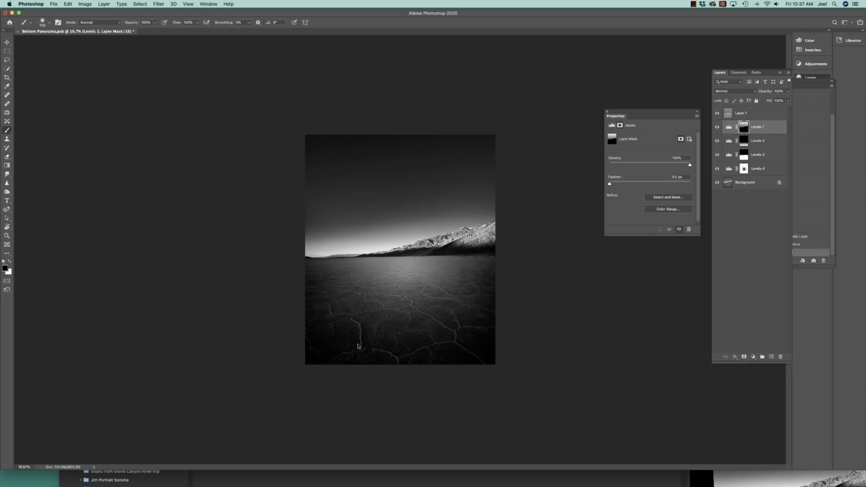
{"action": "key", "text": "super+minus"}
{"action": "key", "text": "super+minus"}
{"action": "key", "text": "super+minus"}
{"action": "key", "text": "super+minus"}
{"action": "key", "text": "super+plus"}
{"action": "key", "text": "super+plus"}
{"action": "key", "text": "super+plus"}
{"action": "key", "text": "super+plus"}
{"action": "key", "text": "super+plus"}
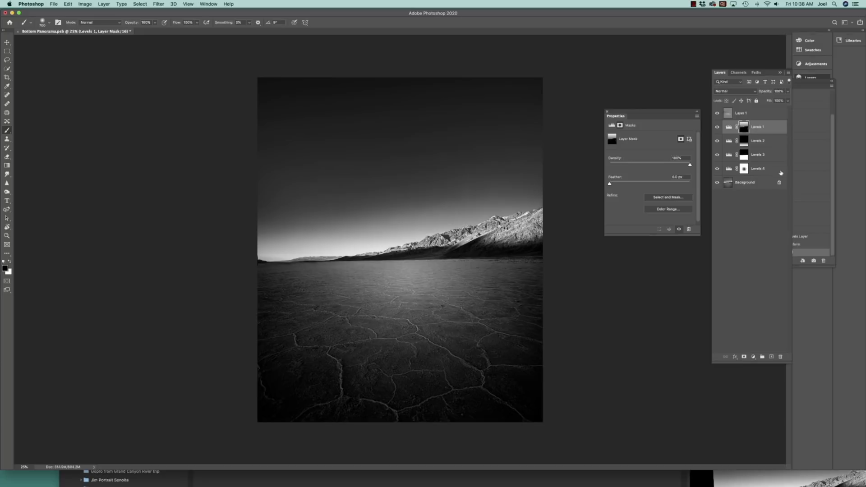
Set the Levels 1 midtones to 0.48 to darken the sky slightly.
{"action": "left_click", "coordinate": [729, 127]}
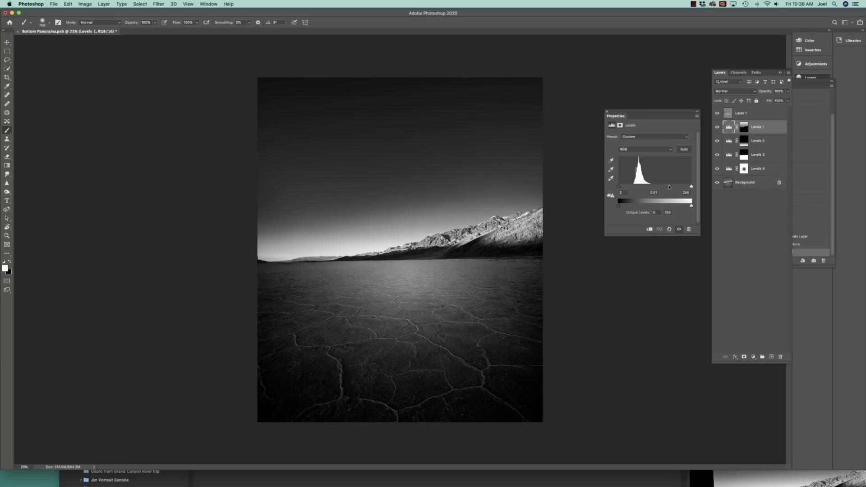
{"action": "left_click_drag", "start_coordinate": [667, 187], "coordinate": [666, 187]}
{"action": "key", "text": "super+minus"}
{"action": "key", "text": "super+minus"}
{"action": "key", "text": "super+minus"}
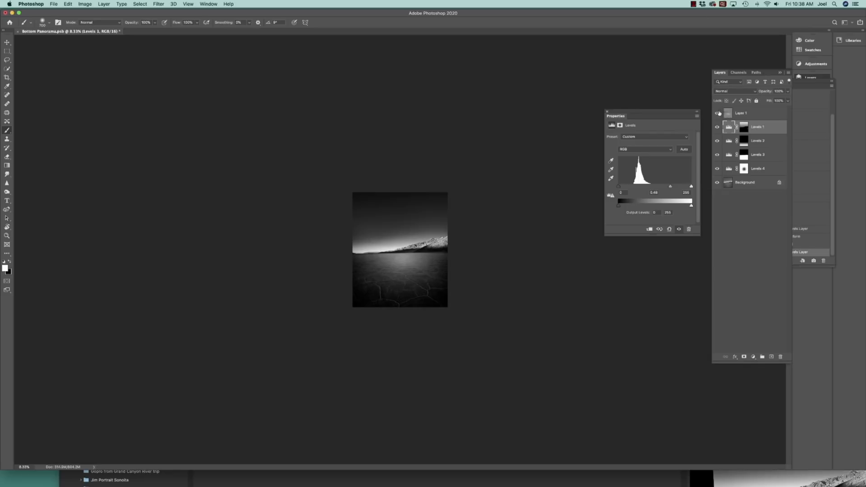
Stamp all visible layers into a new merged layer above the gray Overlay layer.
{"action": "left_click", "coordinate": [743, 114]}
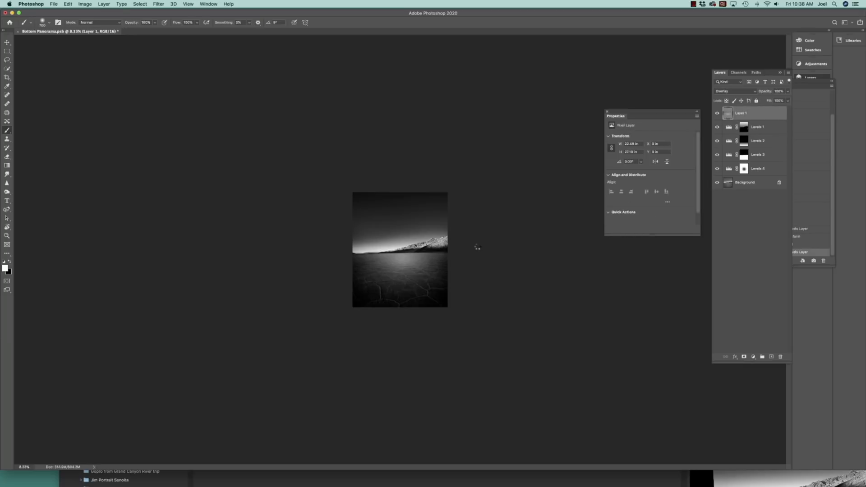
{"action": "key", "text": "alt+shift+super+e"}
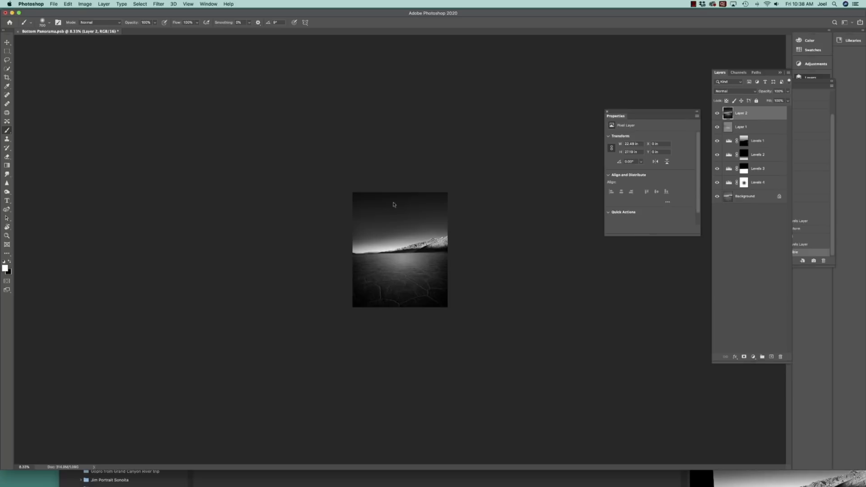
{"action": "key", "text": "super+equal"}
{"action": "key", "text": "super+equal"}
{"action": "key", "text": "super+equal"}
{"action": "key", "text": "super+equal"}
{"action": "key", "text": "super+equal"}
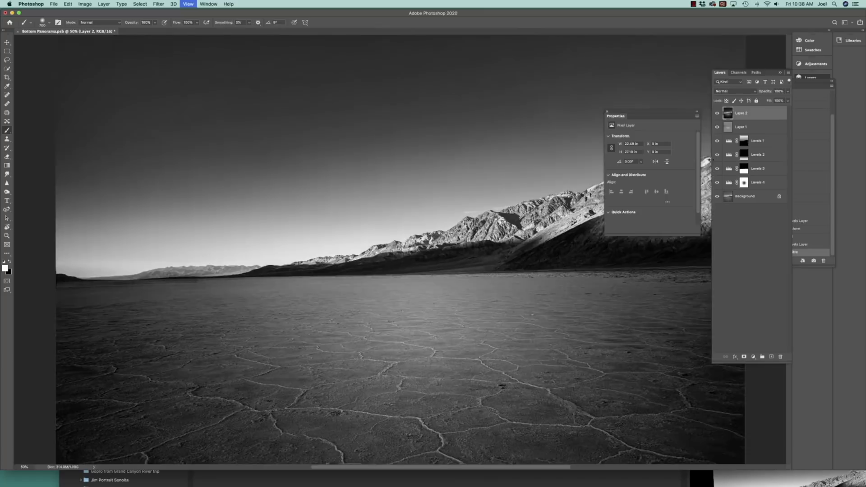
{"action": "key", "text": "super+equal"}
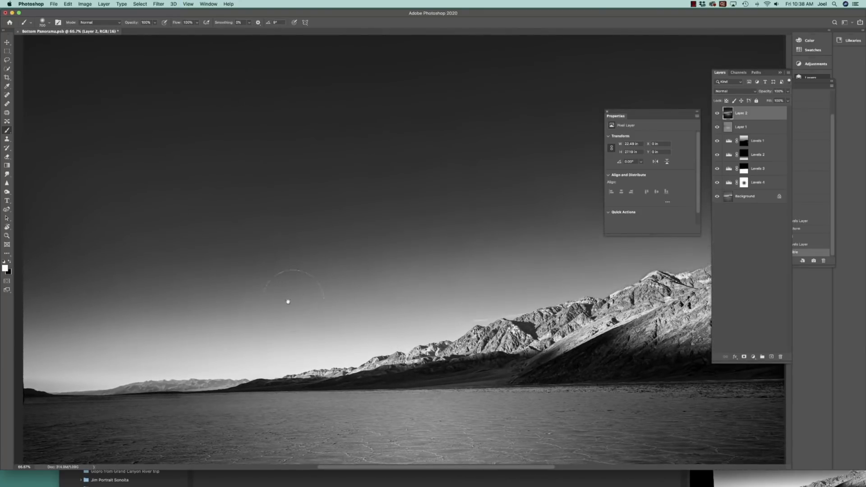